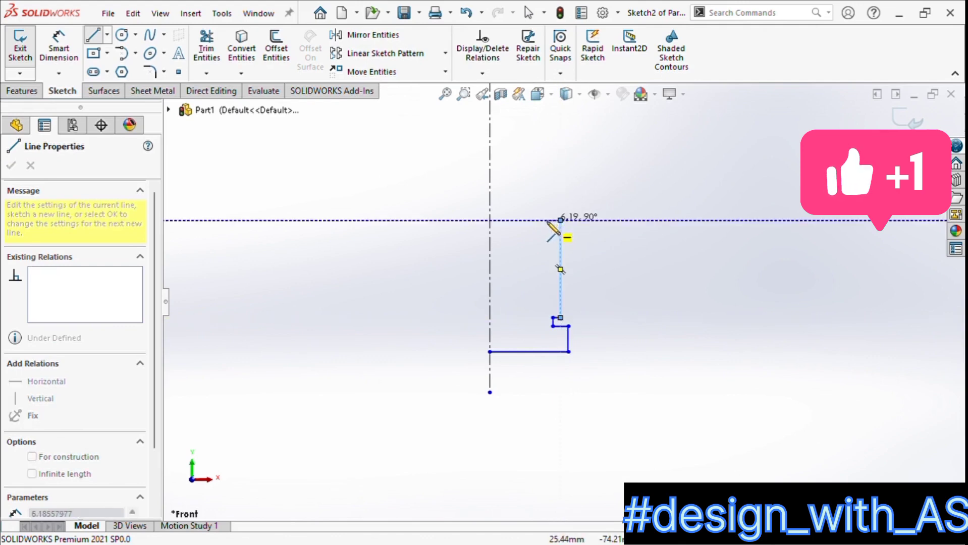
Continue the stepped profile upward with a short inward horizontal line, a vertical line about 45 mm long, and another short inward line
left_click(544, 220)
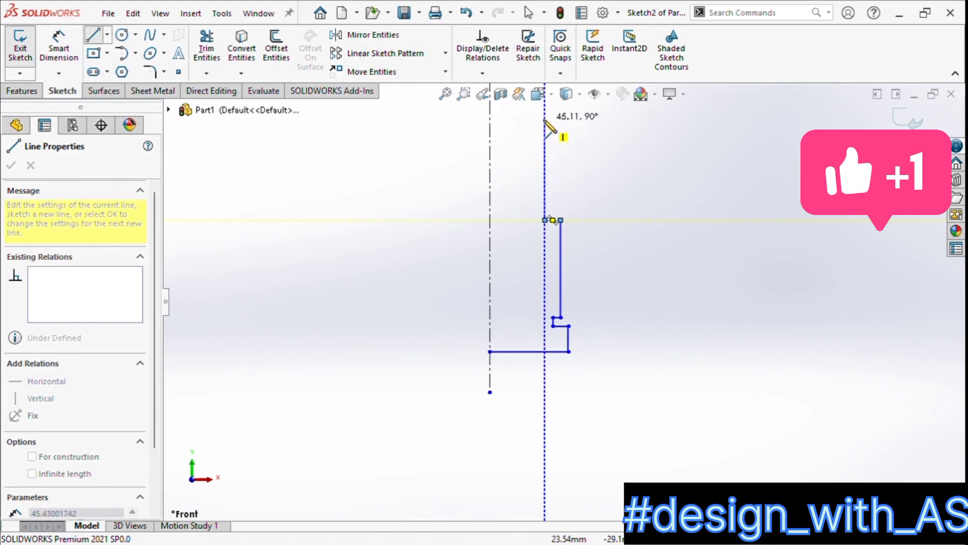
left_click(545, 119)
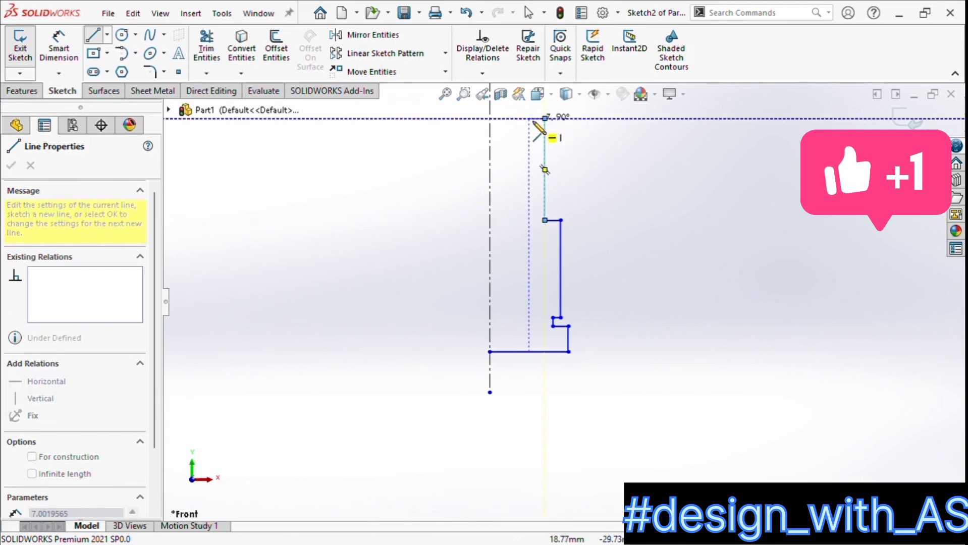
left_click(534, 120)
Add two more inward-stepping vertical lines, about 34 mm and 30 mm long, and close the profile's upper end with a horizontal line to the centerline
scroll(535, 121, "up", 3)
scroll(535, 122, "down", 1)
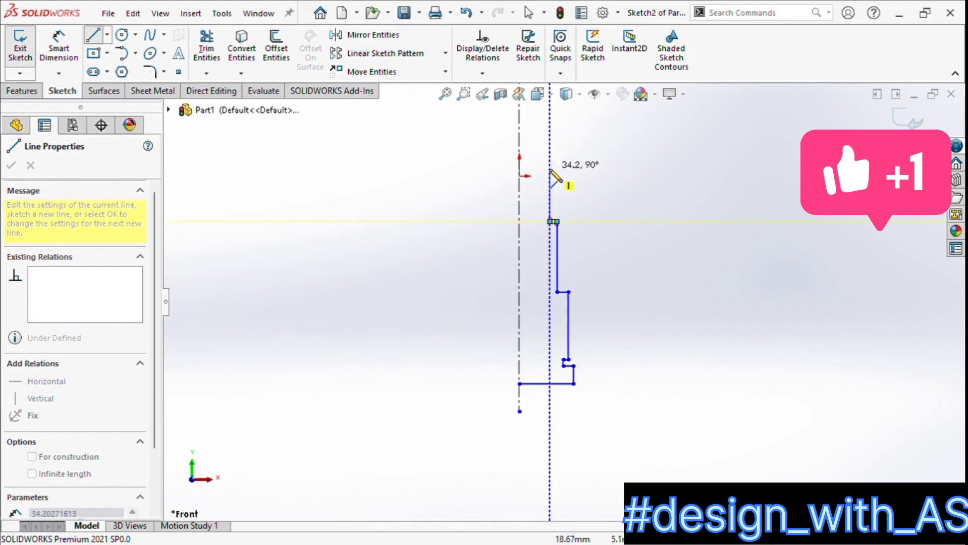
left_click(550, 168)
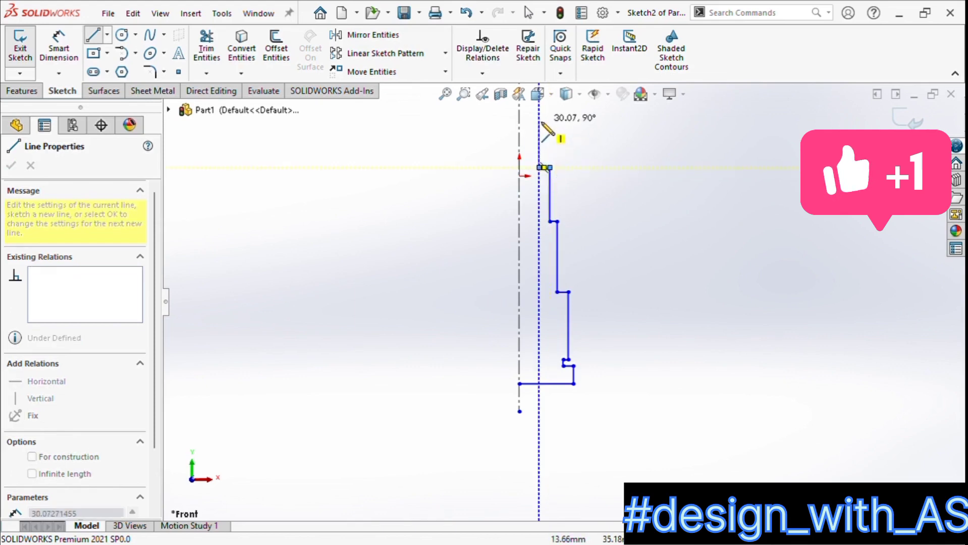
left_click(540, 126)
scroll(541, 126, "down", 5)
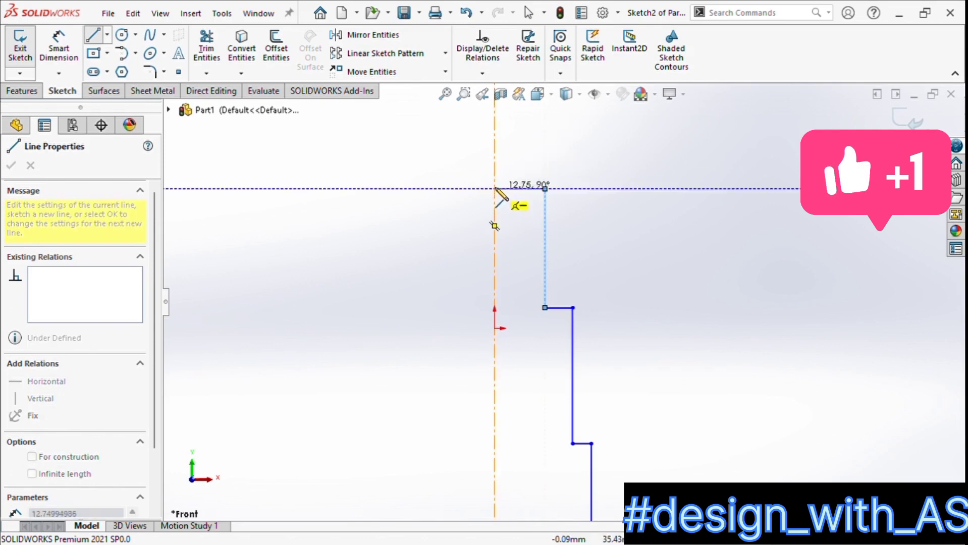
left_click(494, 188)
key("Escape")
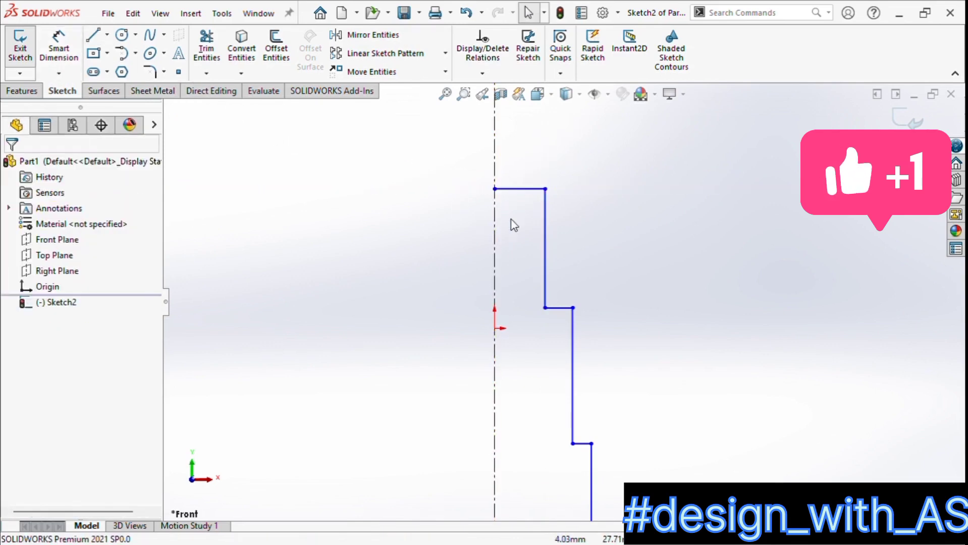
Apply a Coincident relation between the uppermost line's free endpoint and the centerline
left_click(494, 222)
left_click(494, 189, "ctrl")
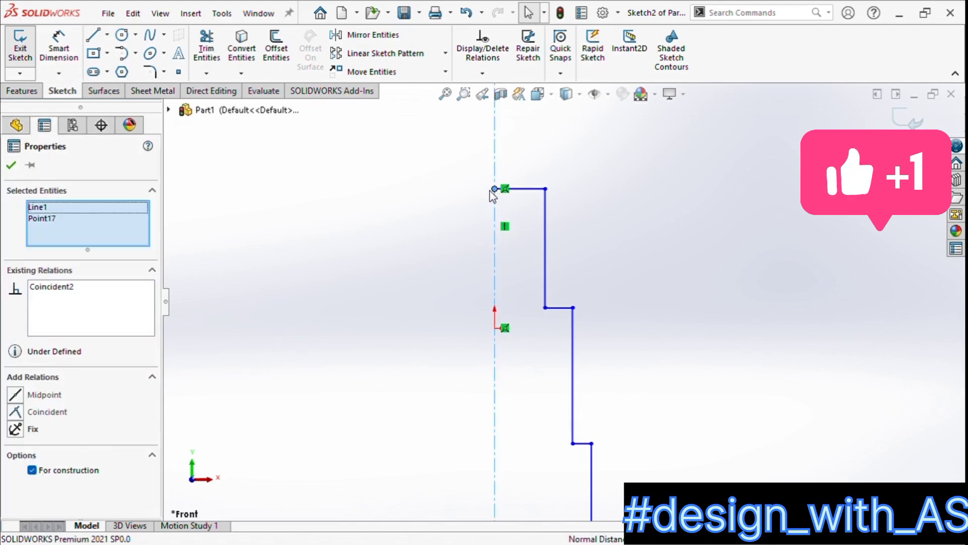
left_click(13, 411)
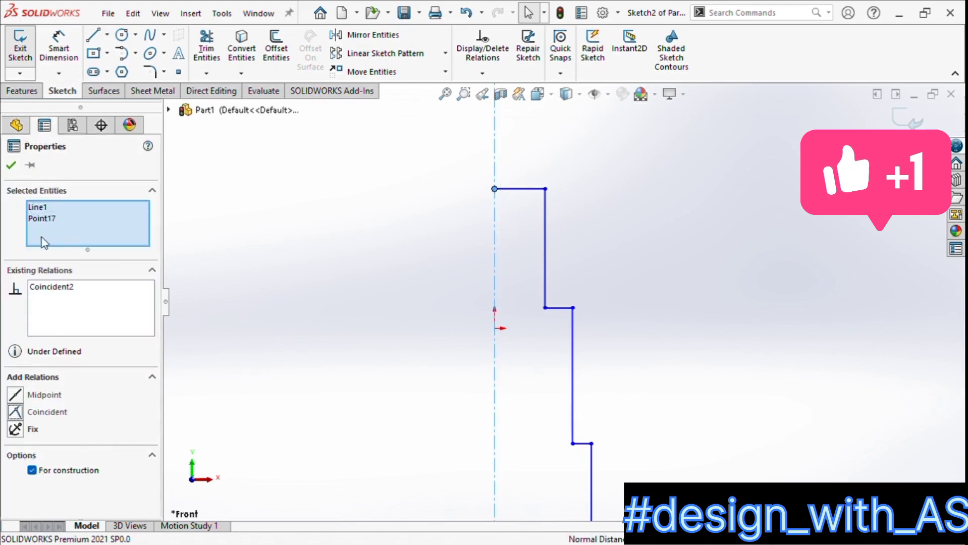
left_click(11, 167)
Dimension the uppermost vertical line 5 mm from the centerline
left_click(59, 47)
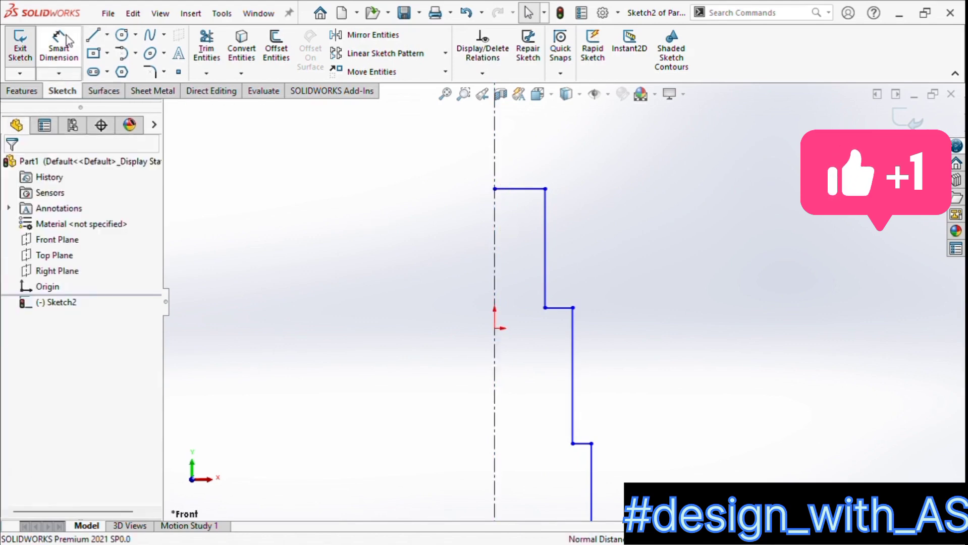
left_click(545, 286)
left_click(496, 259)
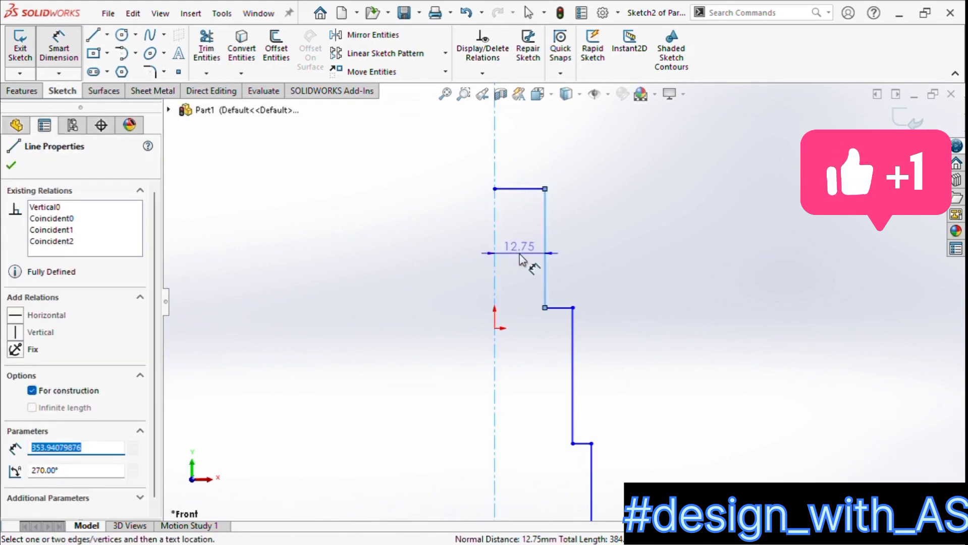
left_click(520, 256)
type("5")
key("Return")
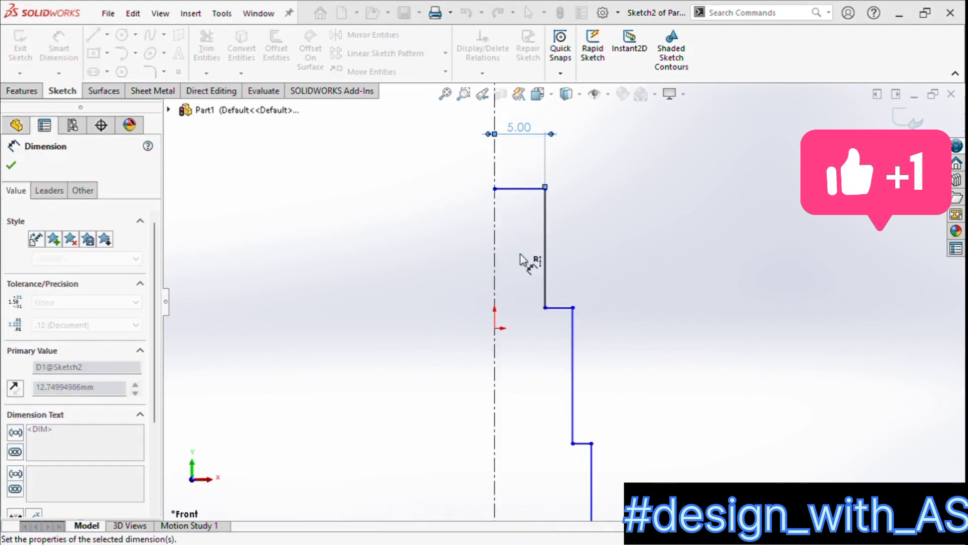
left_click(547, 258)
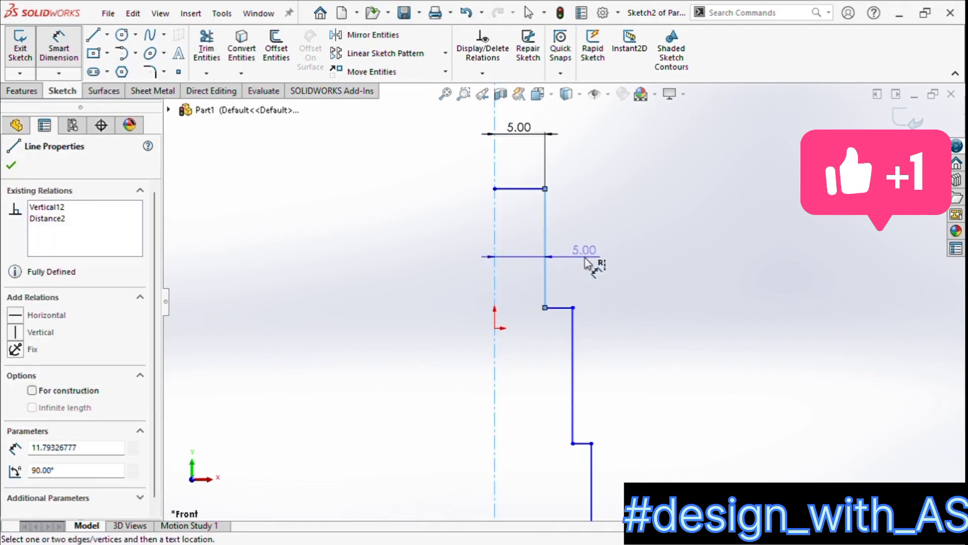
left_click(18, 167)
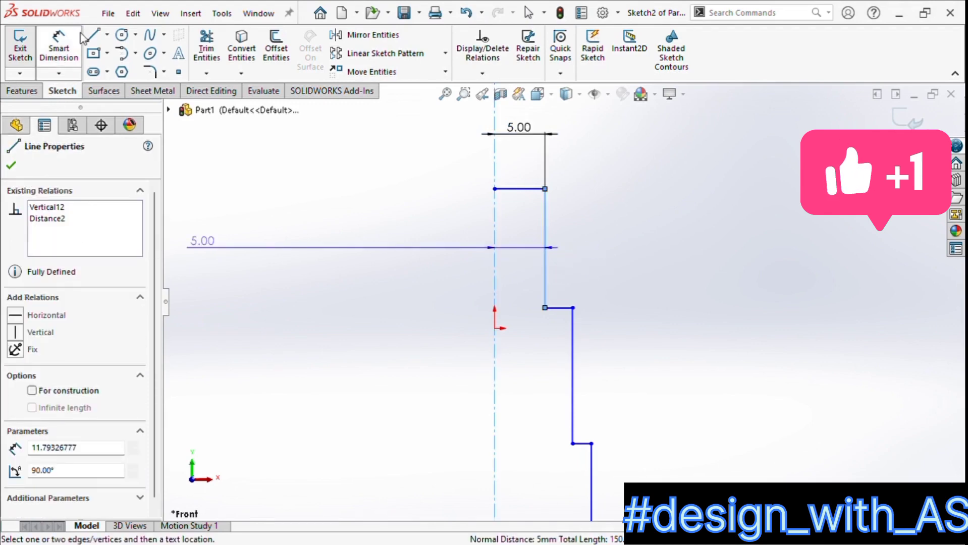
left_click(442, 247)
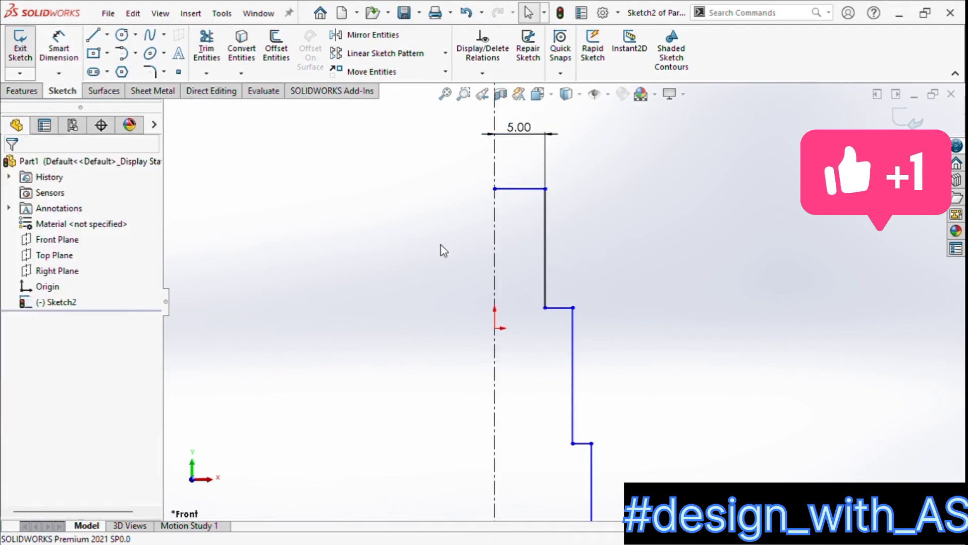
Dimension the second vertical line from the upper end 6 mm from the centerline
left_click(58, 48)
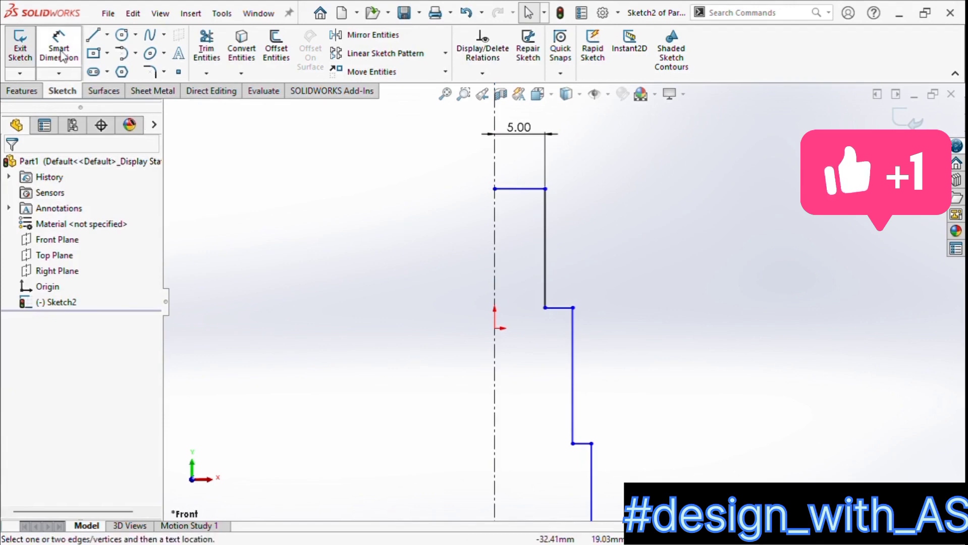
left_click(573, 368)
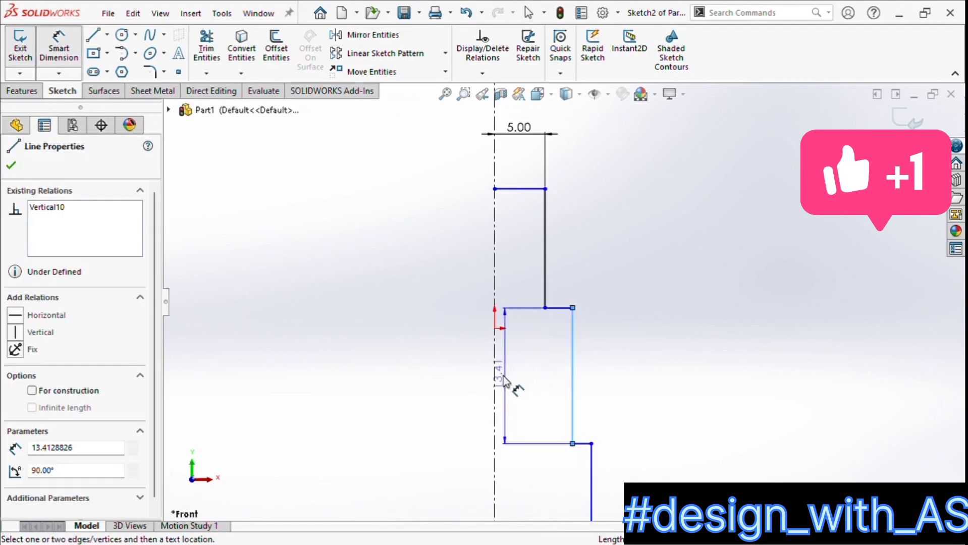
left_click(495, 384)
left_click(530, 386)
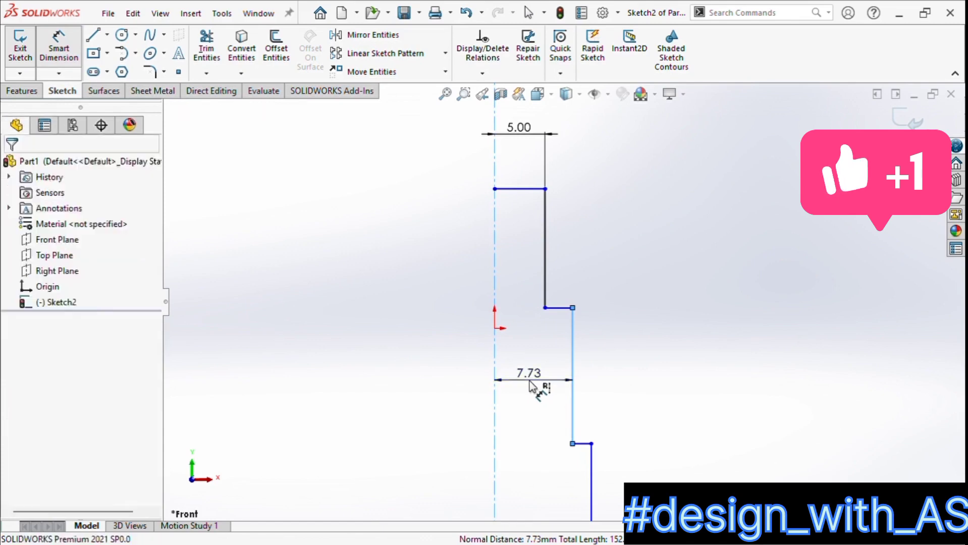
type("6")
key("Return")
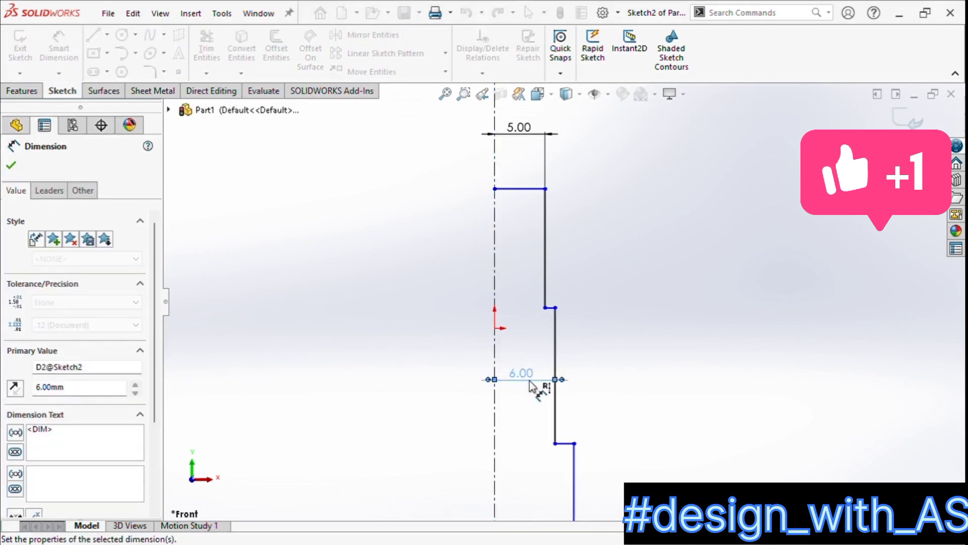
Dimension the third vertical line from the upper end 11 mm from the centerline
scroll(560, 405, "up", 6)
scroll(553, 422, "down", 4)
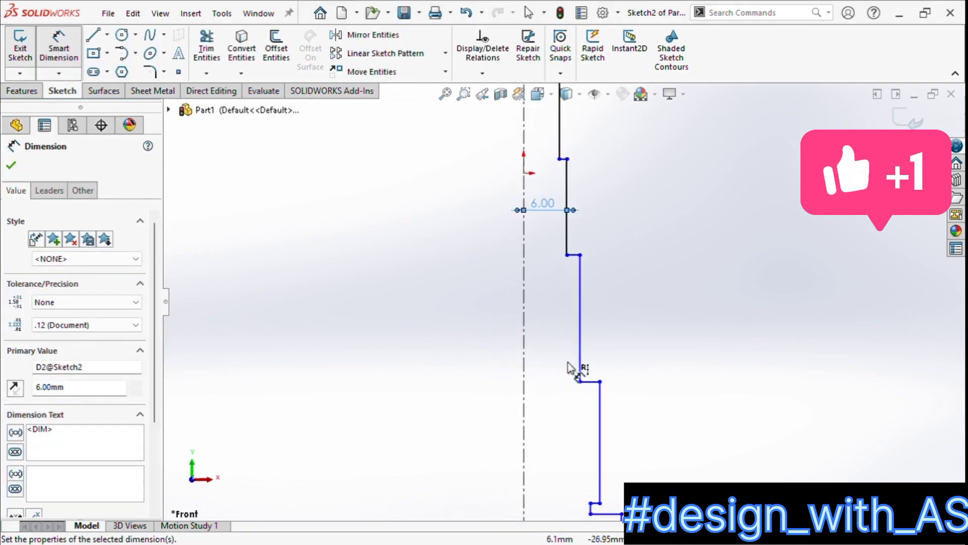
left_click(580, 337)
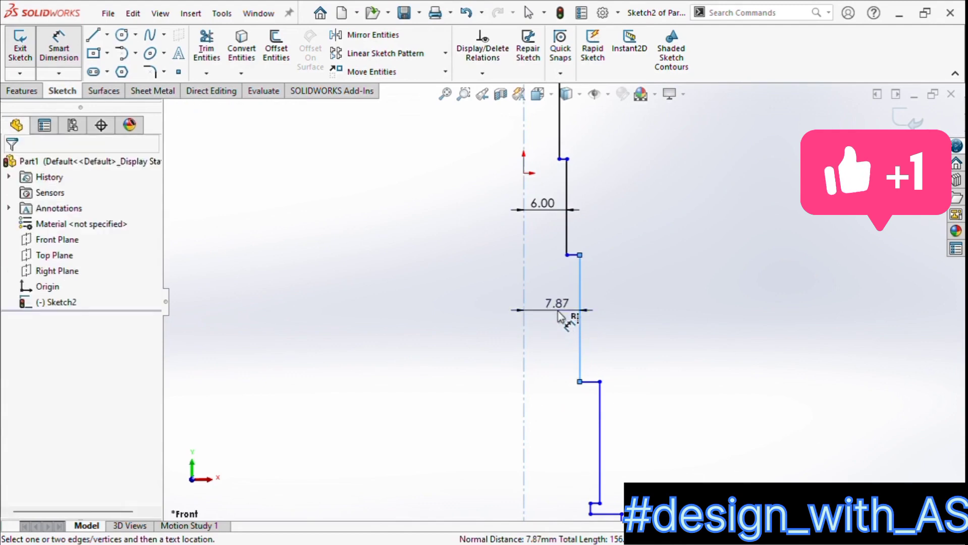
left_click(564, 318)
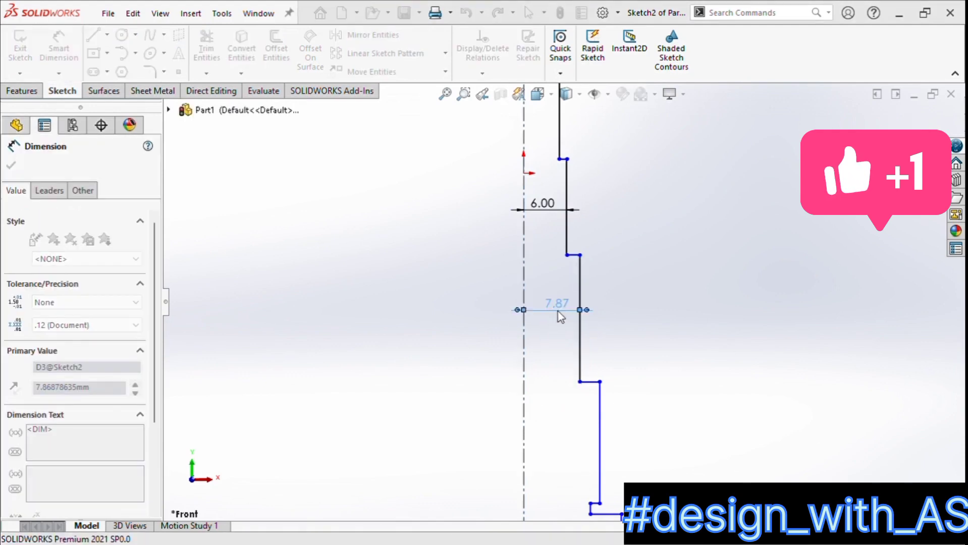
type("11")
key("Return")
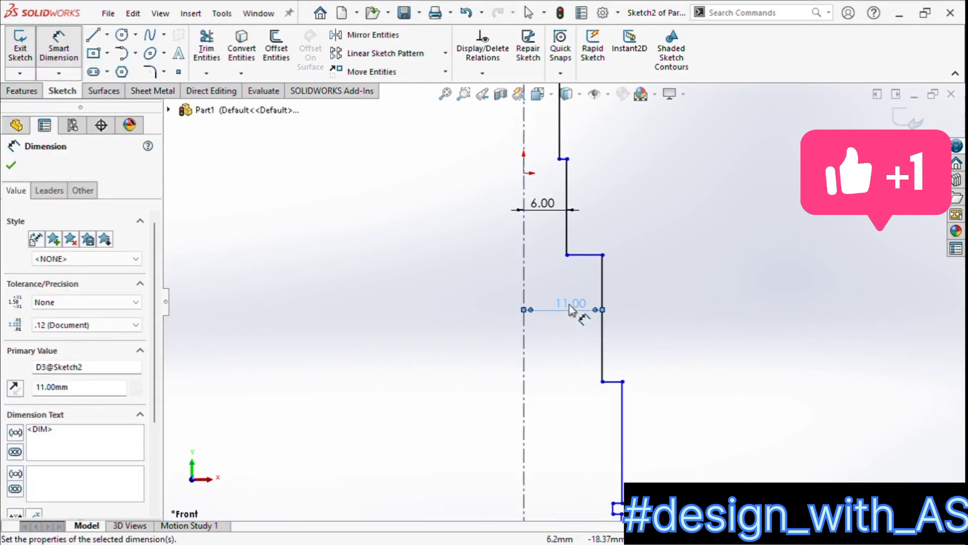
Dimension the long vertical line just above the groove near the base 12.5 mm from the centerline
scroll(569, 308, "up", 3)
scroll(567, 311, "down", 2)
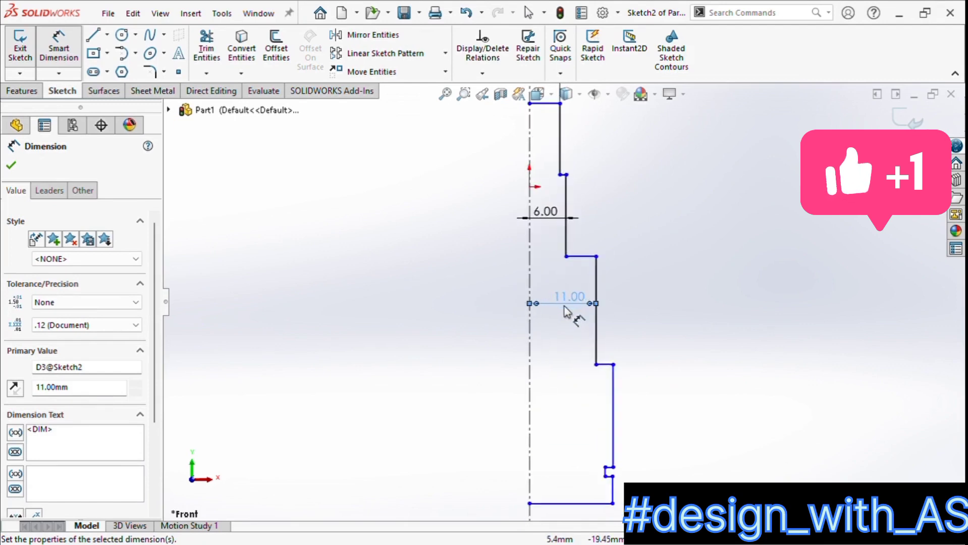
left_click(617, 403)
left_click(582, 416)
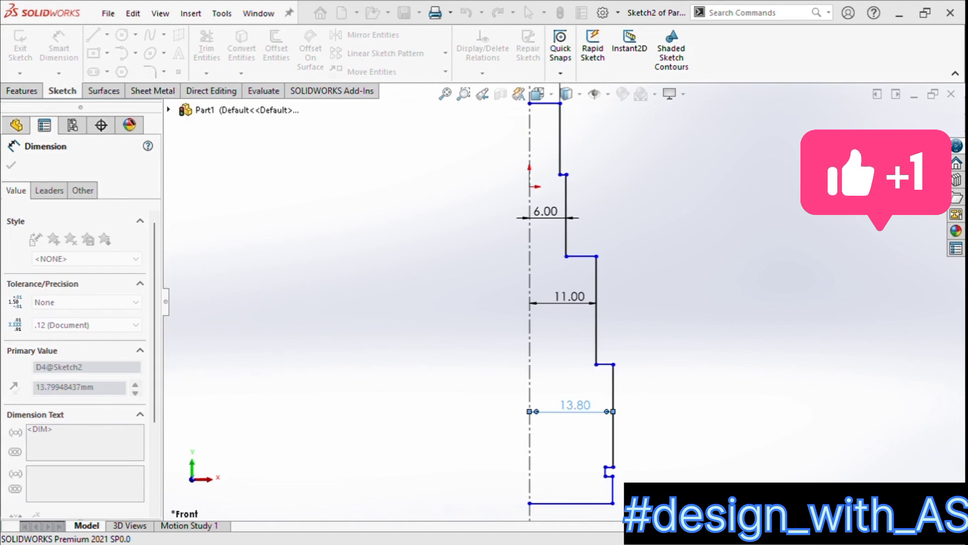
type("12.5")
key("Return")
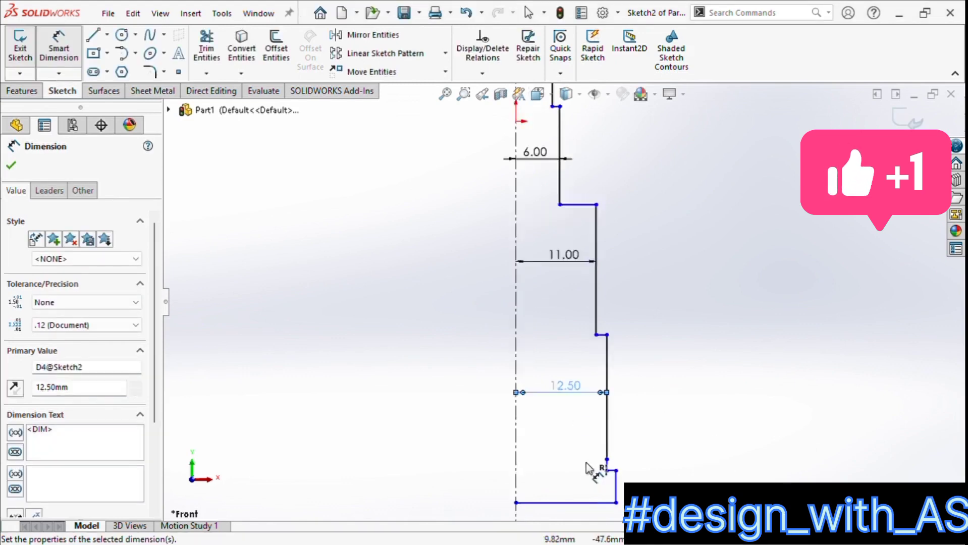
Dimension the base section's outer vertical line 16 mm from the centerline
scroll(588, 469, "down", 5)
left_click(666, 447)
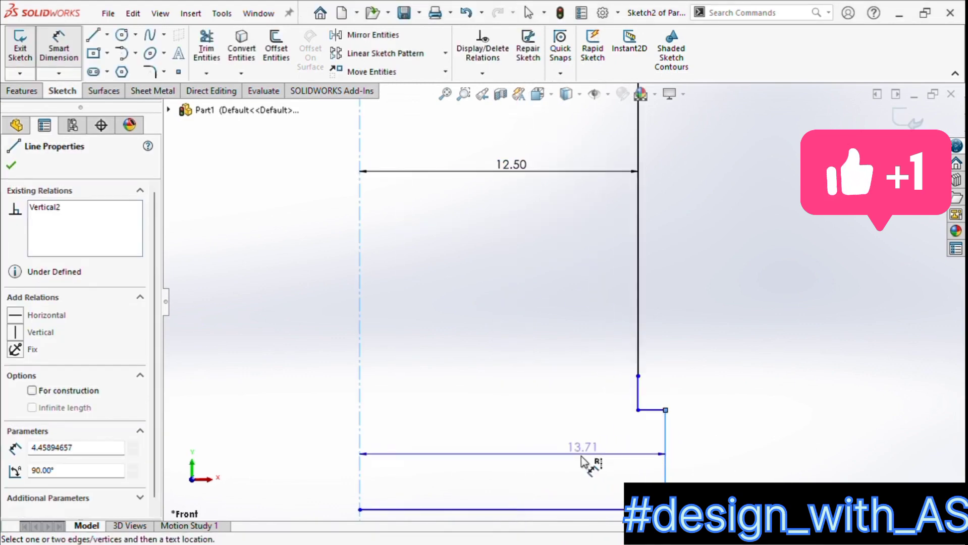
left_click(574, 458)
type("16")
key("Return")
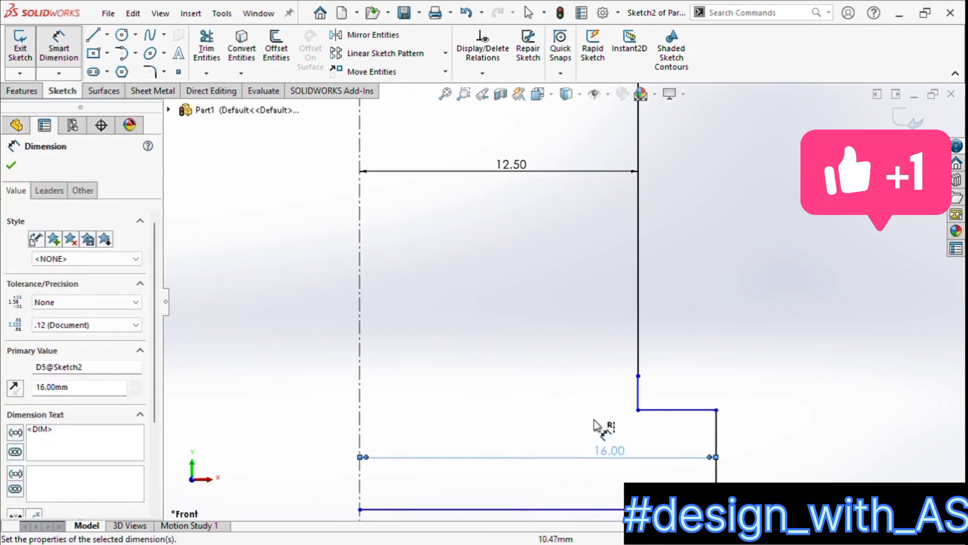
left_click(725, 439)
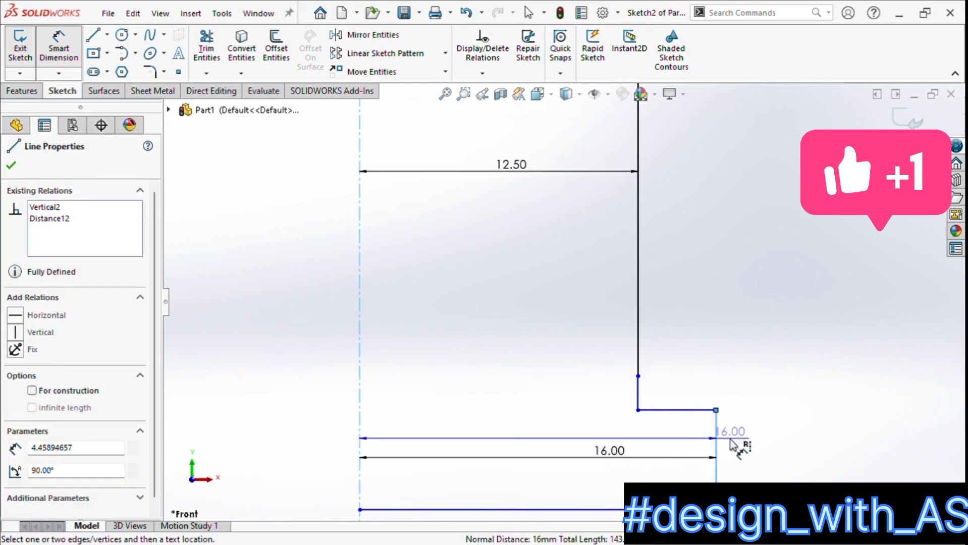
left_click(59, 48)
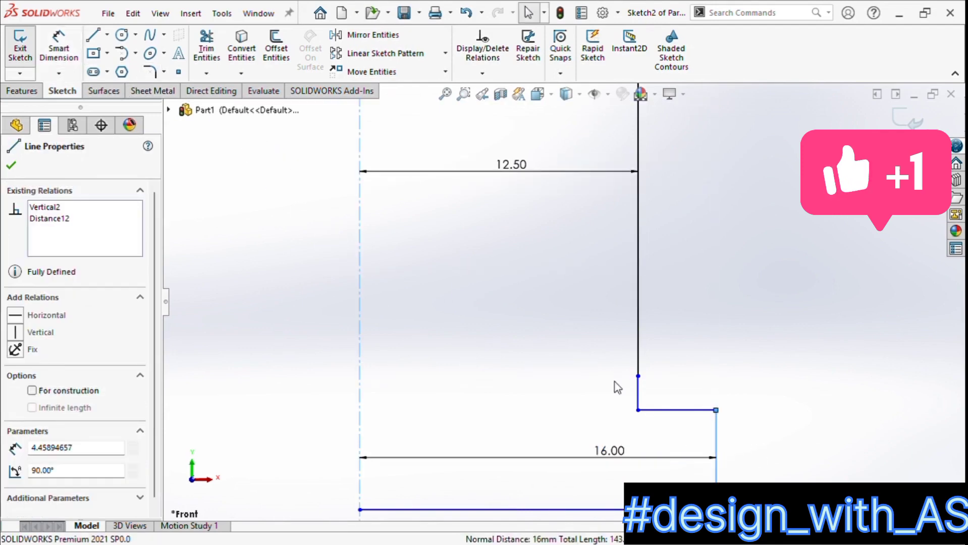
left_click(717, 433, "ctrl")
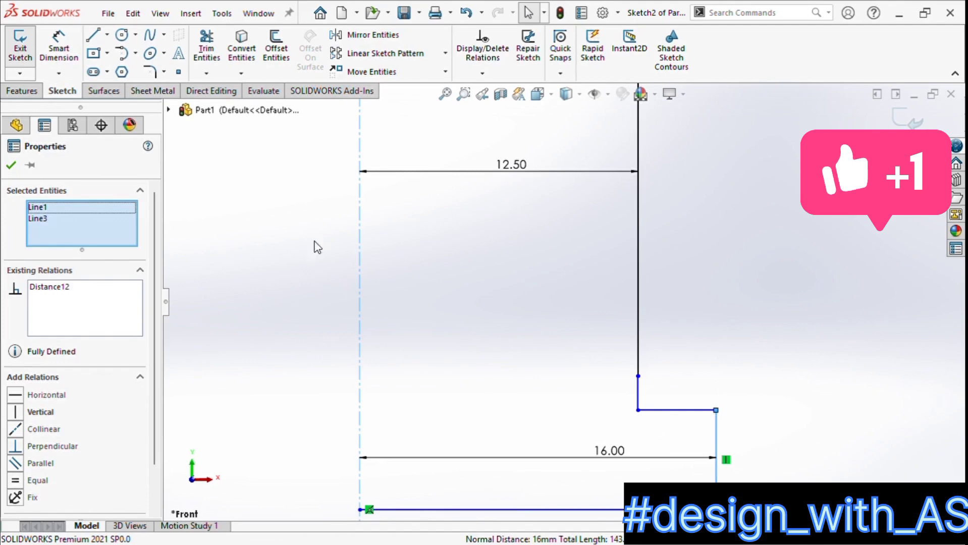
Set the height of the base section's outer vertical line to 10 mm with Smart Dimension
left_click(59, 48)
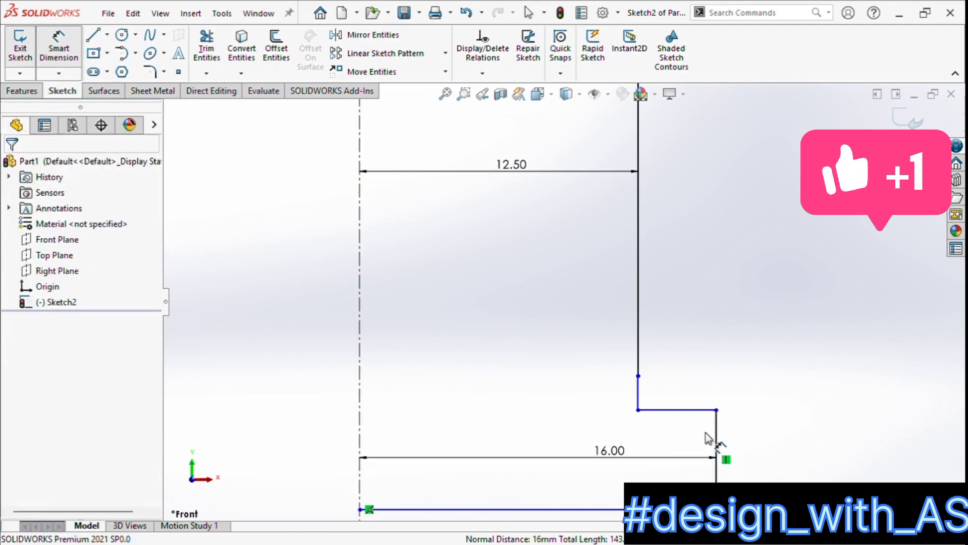
left_click(719, 440)
left_click(754, 447)
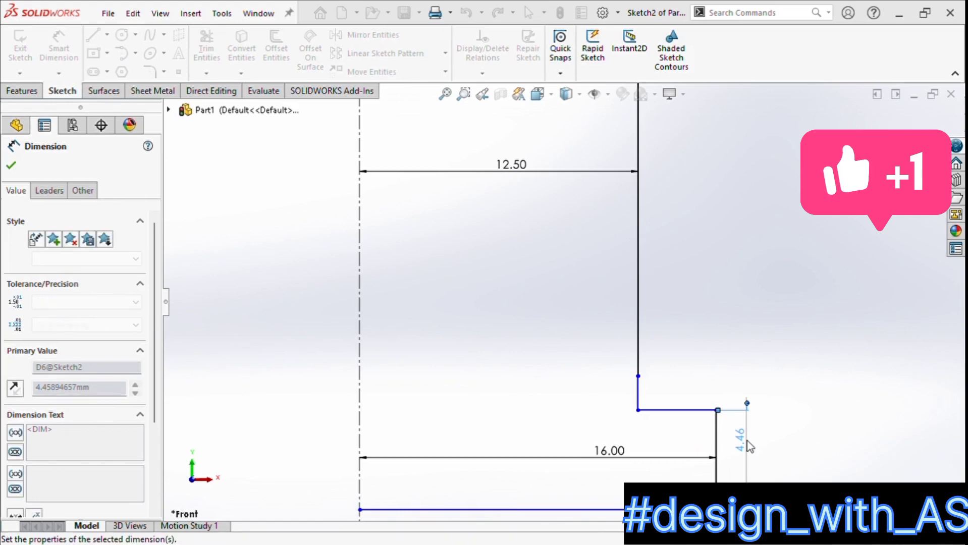
type("10")
key("Return")
Dimension the length of the short vertical segment directly above the base section as 3 mm
left_click(639, 275)
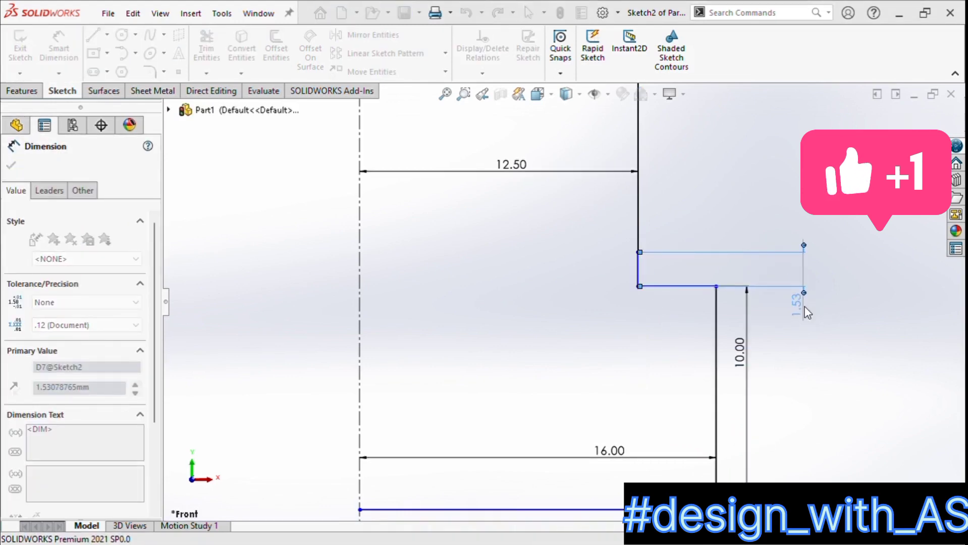
left_click(807, 313)
type("3")
key("Return")
scroll(646, 222, "up", 4)
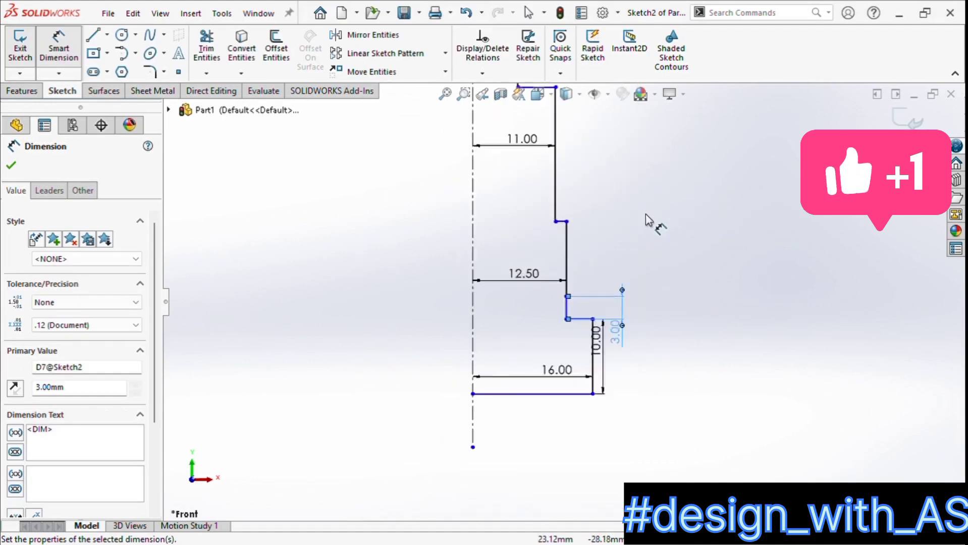
scroll(622, 212, "down", 2)
scroll(579, 266, "up", 4)
scroll(581, 270, "down", 3)
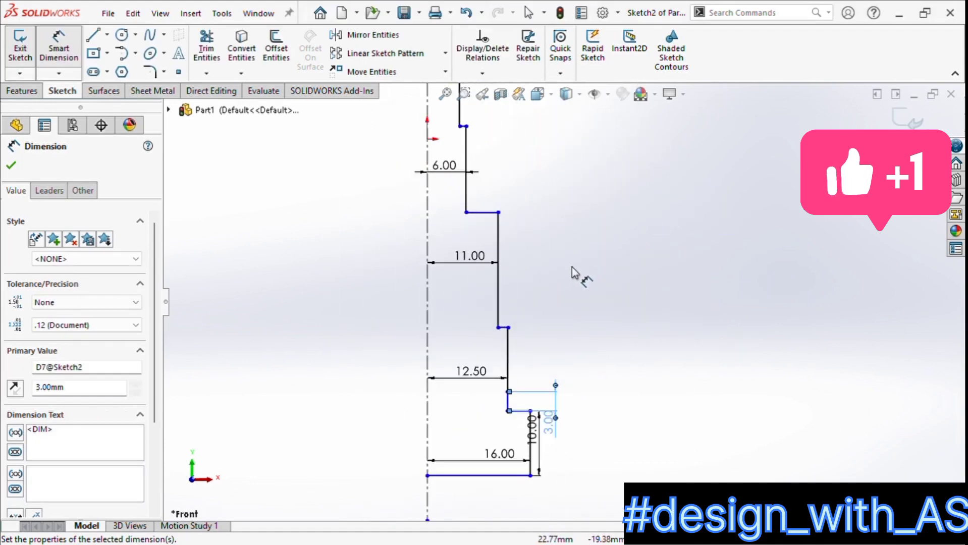
Set the length of the topmost vertical line of the profile to 14 mm with Smart Dimension
scroll(536, 238, "up", 2)
scroll(523, 197, "down", 2)
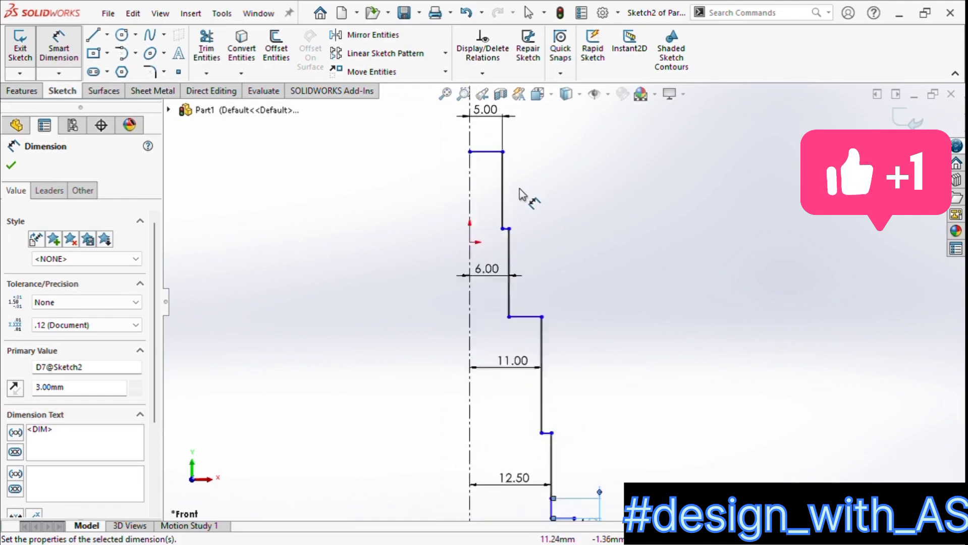
scroll(509, 179, "down", 1)
left_click(500, 176)
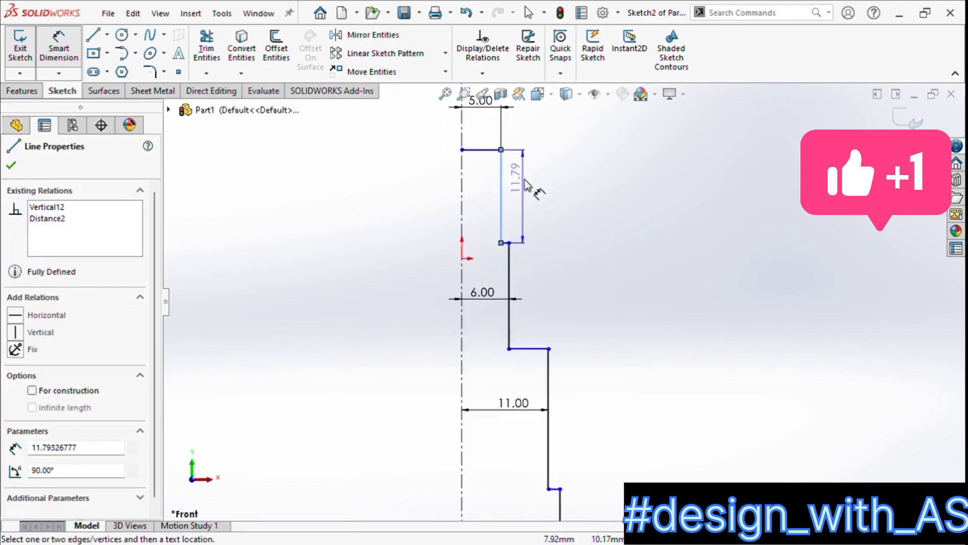
left_click(525, 180)
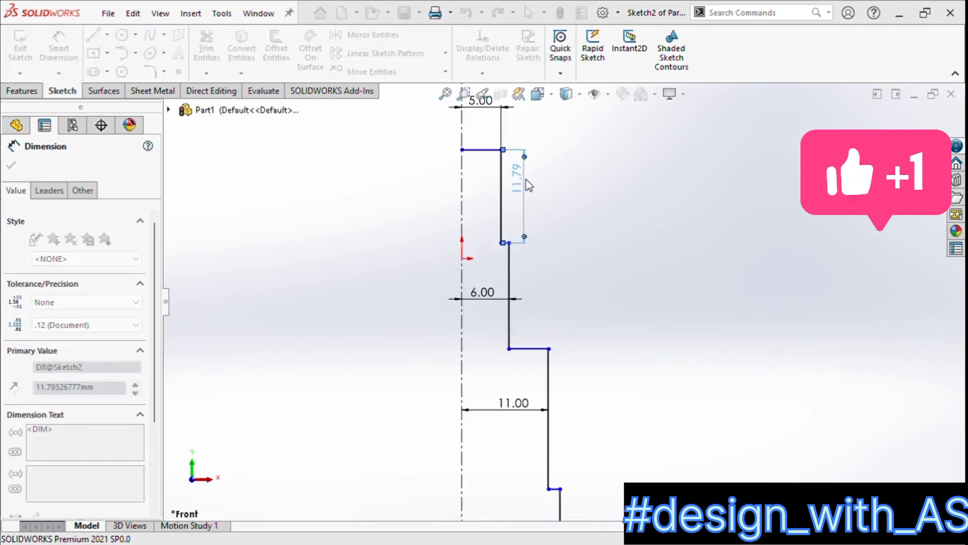
type("14")
key("Return")
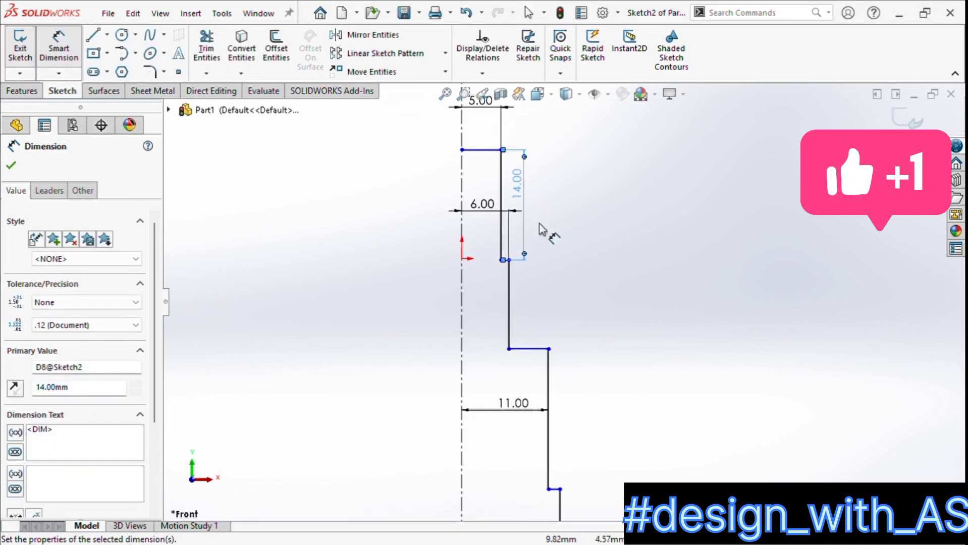
Dimension the height of the second vertical line from the profile's upper end as 24 mm and finish dimensioning
scroll(551, 240, "down", 2)
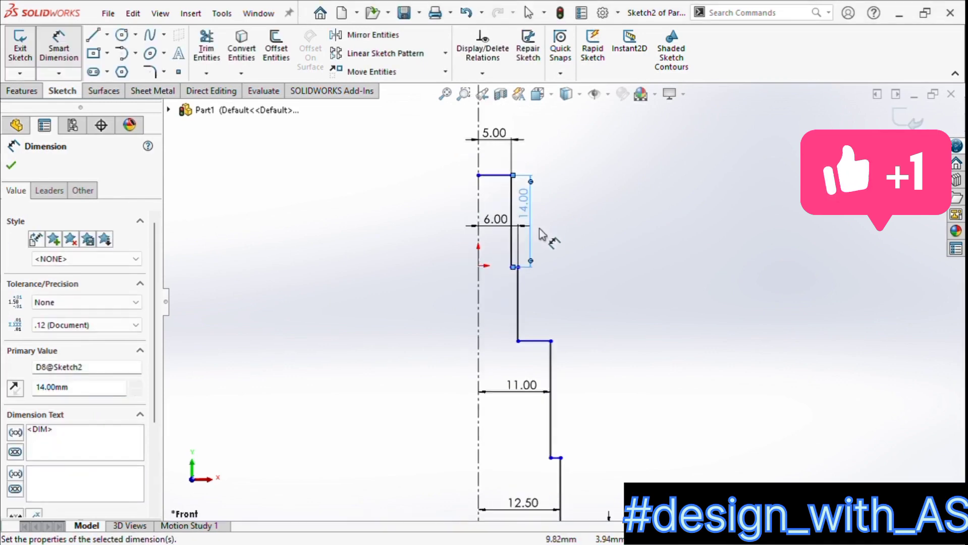
left_click(514, 320)
left_click(532, 331)
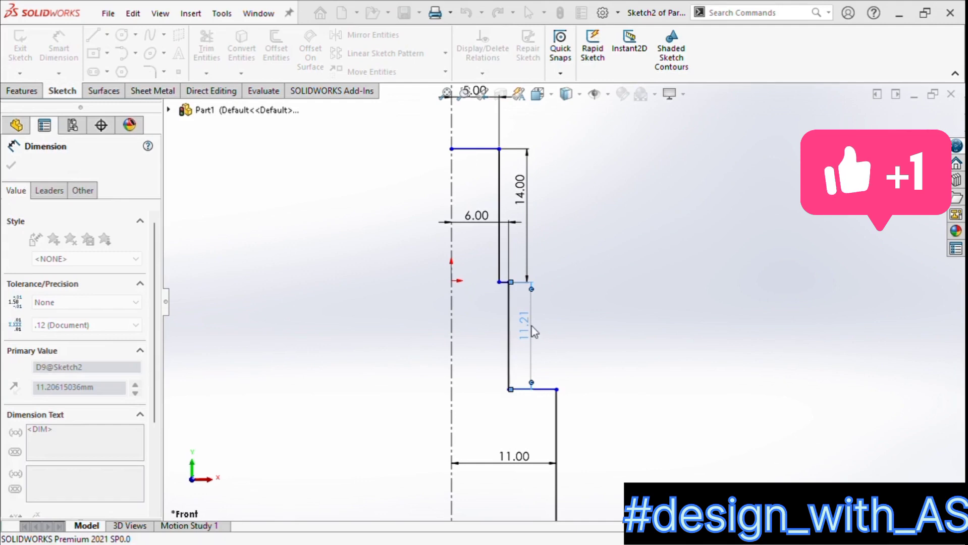
type("24")
key("Return")
scroll(581, 353, "up", 3)
scroll(580, 371, "down", 3)
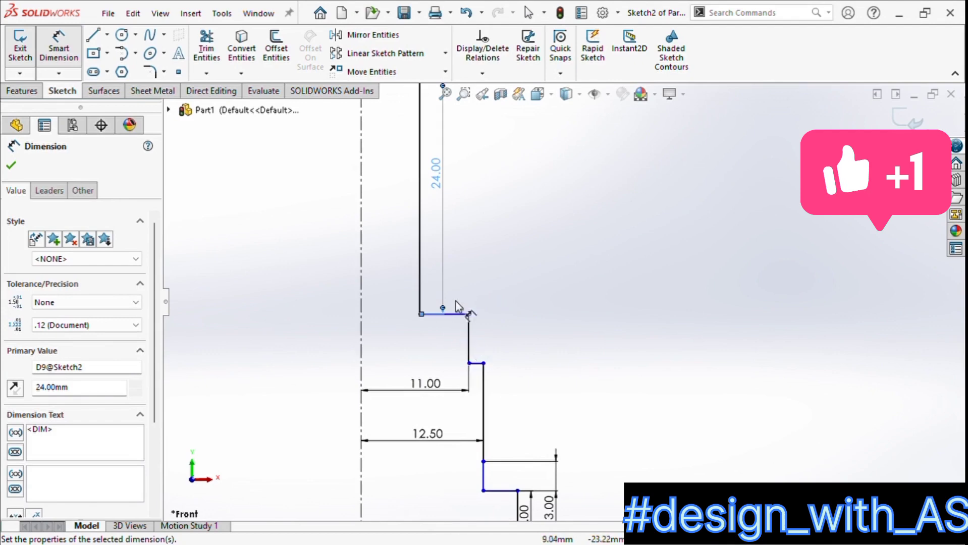
scroll(457, 305, "up", 3)
scroll(525, 217, "down", 2)
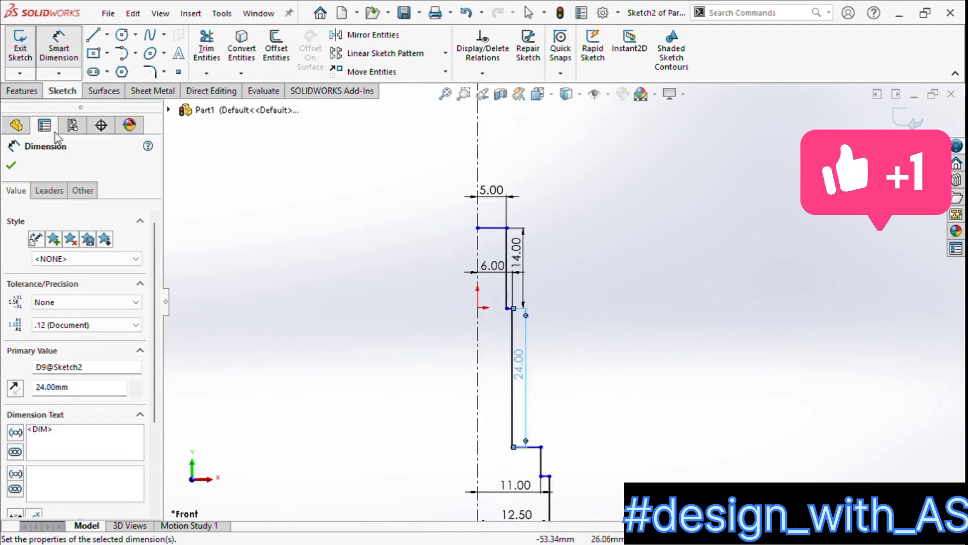
left_click(11, 165)
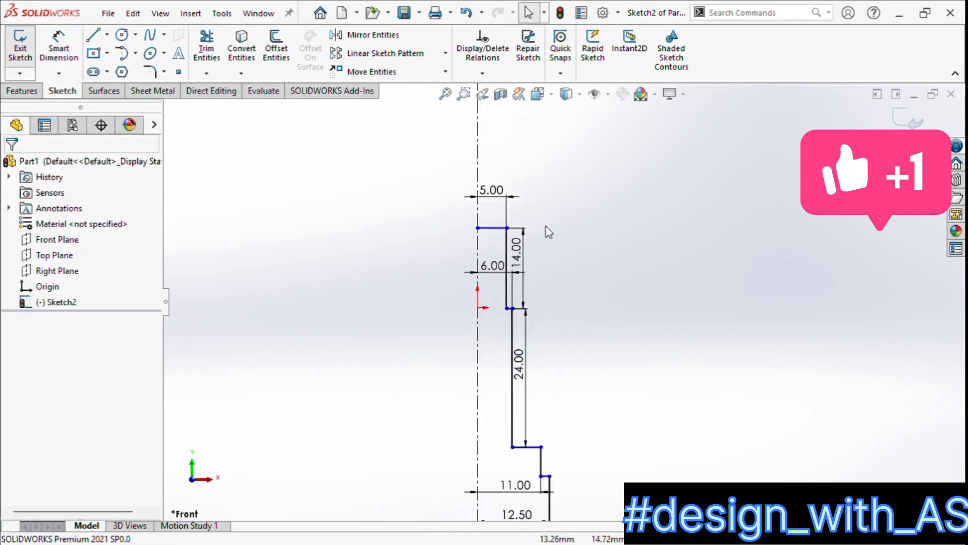
Pull the profile's top horizontal line upward to stretch the section 11 mm from the centerline
left_click_drag(493, 233, 509, 166)
scroll(557, 244, "up", 3)
scroll(633, 283, "down", 3)
left_click(613, 296)
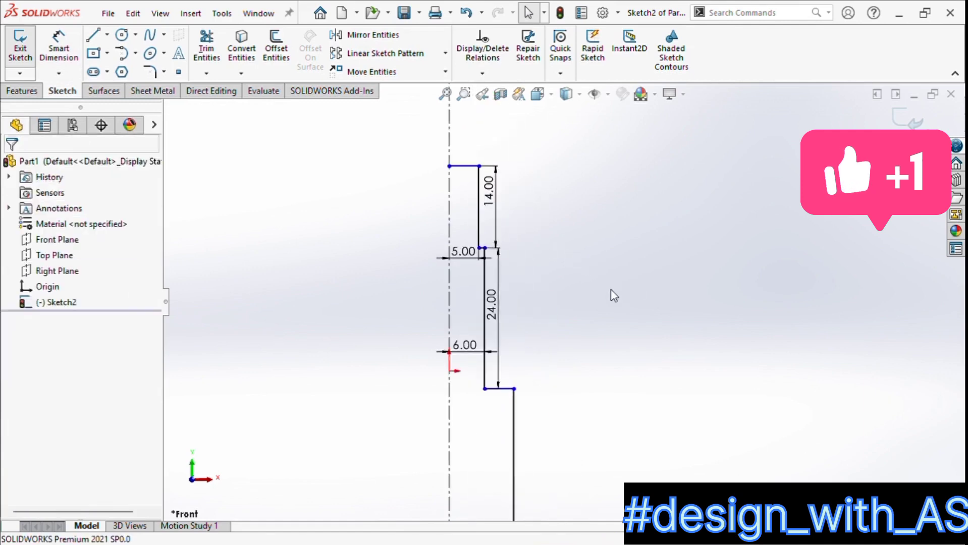
Reposition the 5 mm, 6 mm and 11 mm centerline dimensions so each sits beside its own profile section
left_click_drag(462, 246, 462, 231)
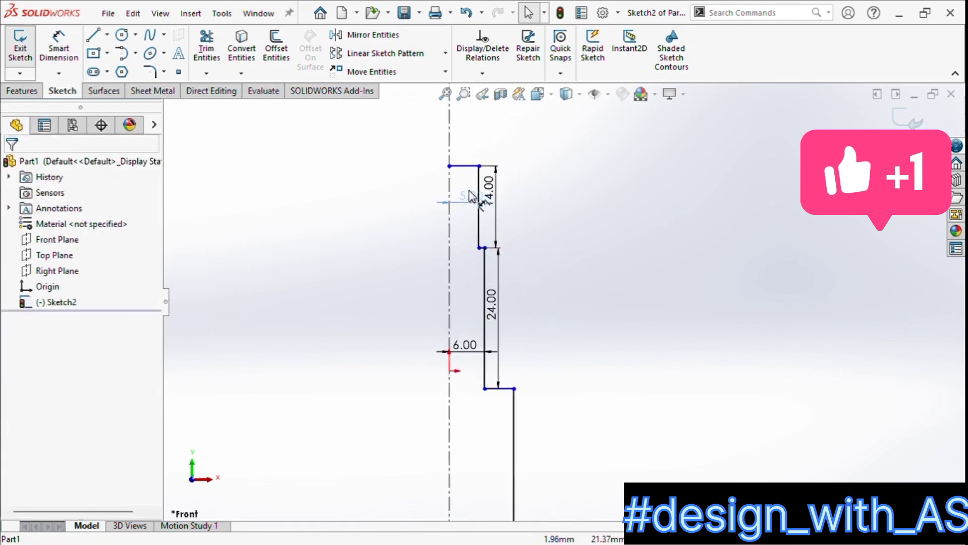
left_click_drag(472, 196, 472, 197)
left_click_drag(470, 359, 465, 313)
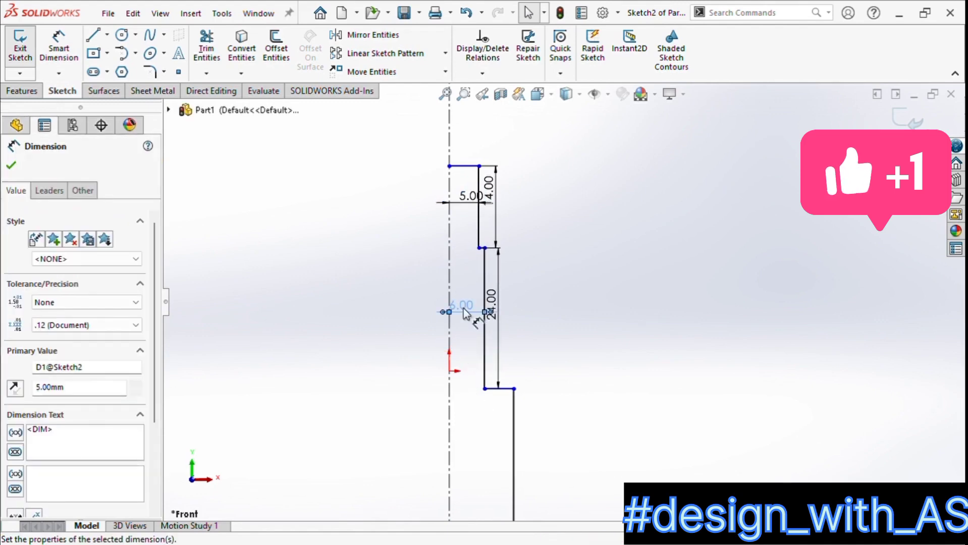
scroll(570, 378, "up", 2)
scroll(528, 412, "down", 2)
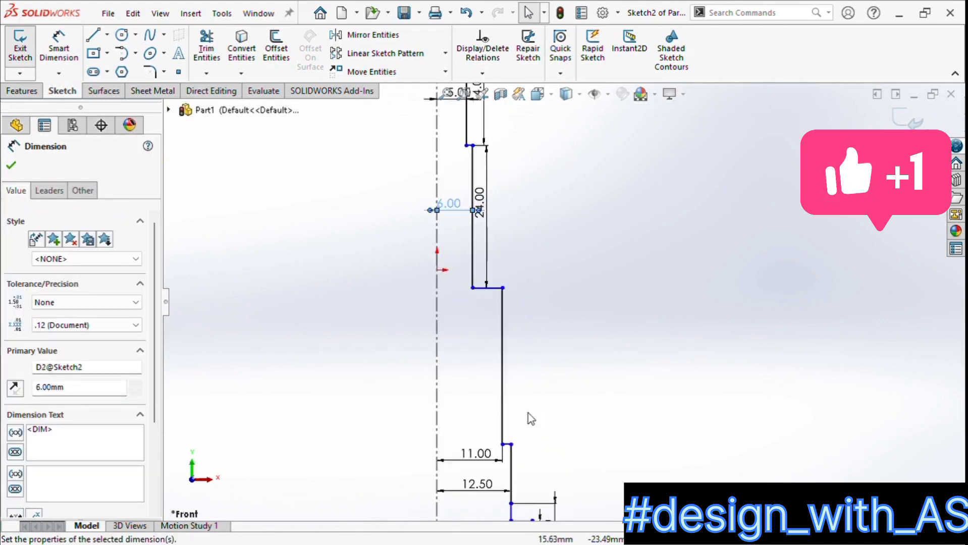
left_click_drag(487, 445, 478, 337)
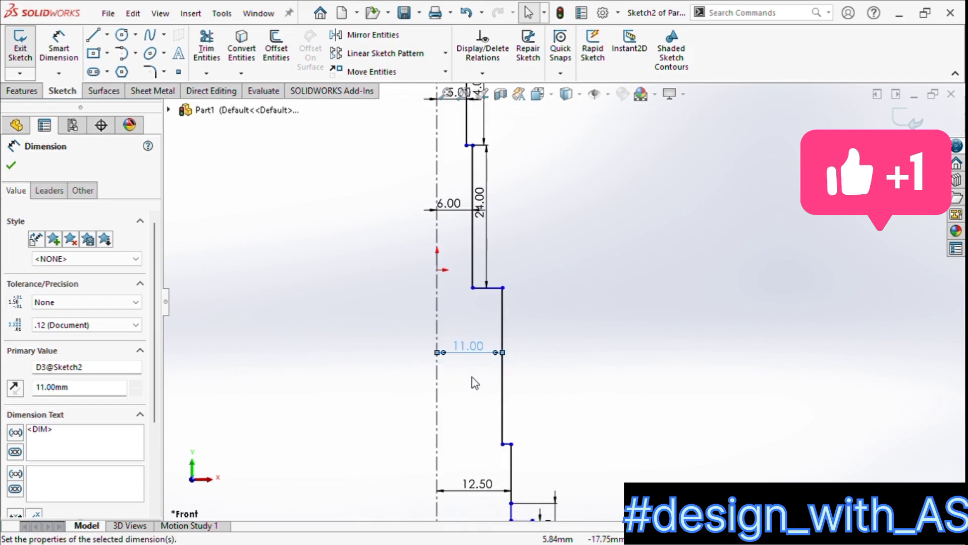
left_click(11, 165)
Set the length of the vertical line 12.5 mm from the centerline to 50 mm with Smart Dimension
left_click(42, 41)
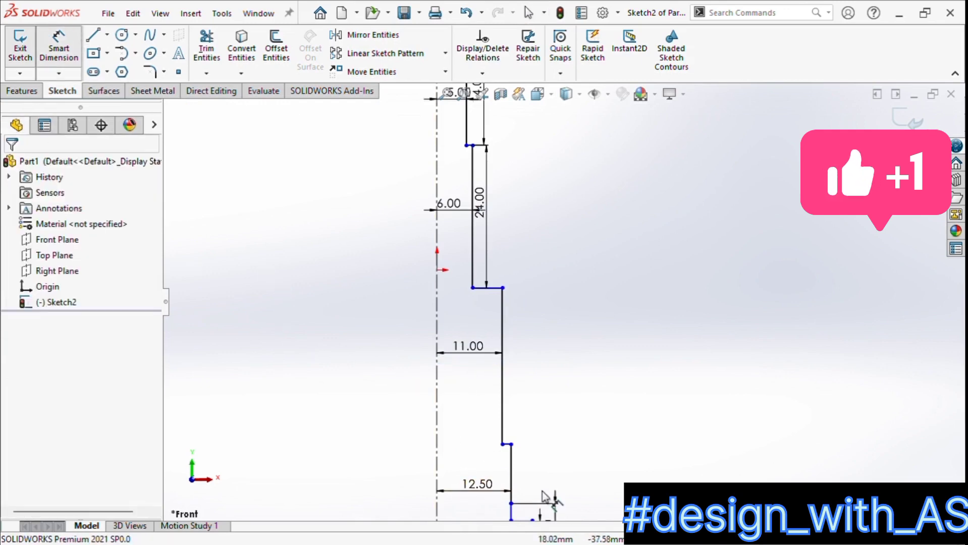
left_click(511, 480)
left_click(590, 467)
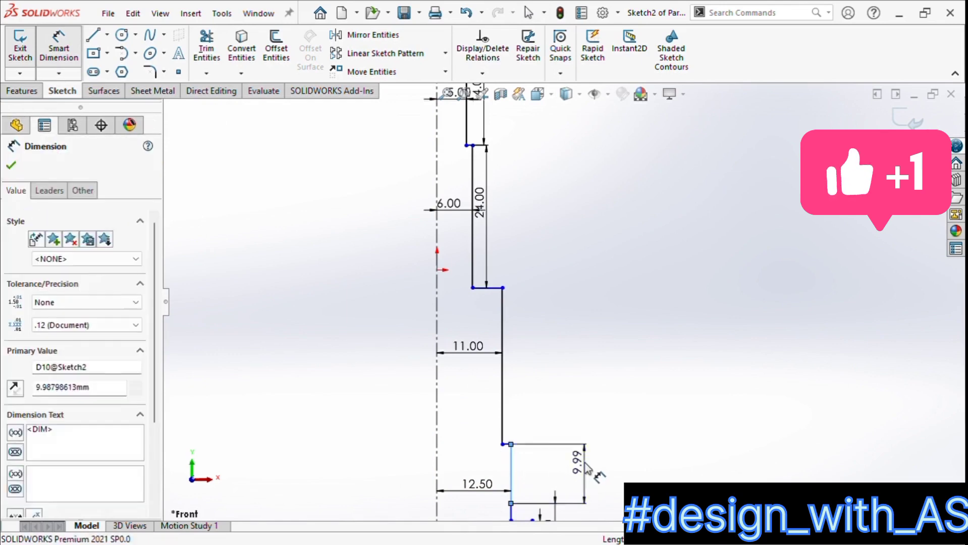
type("50")
key("Return")
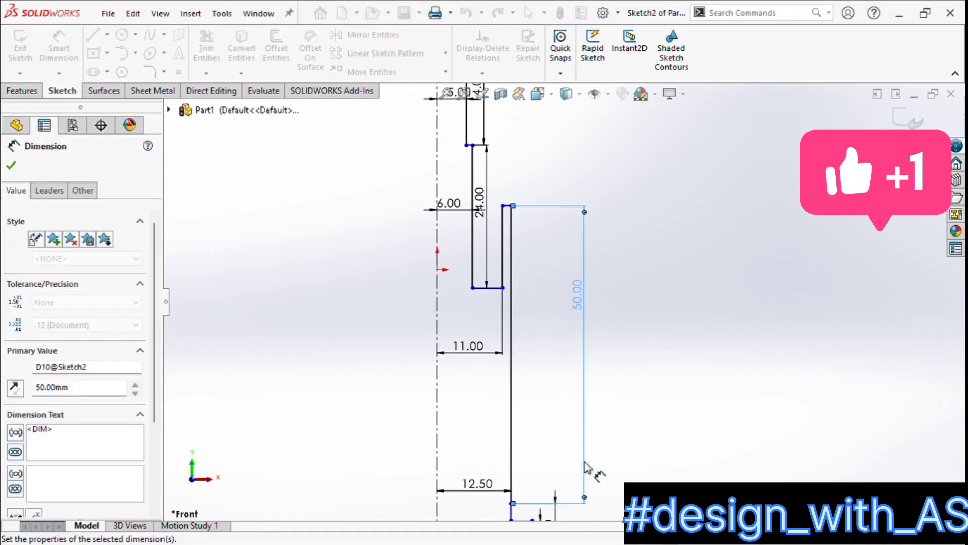
scroll(543, 355, "up", 4)
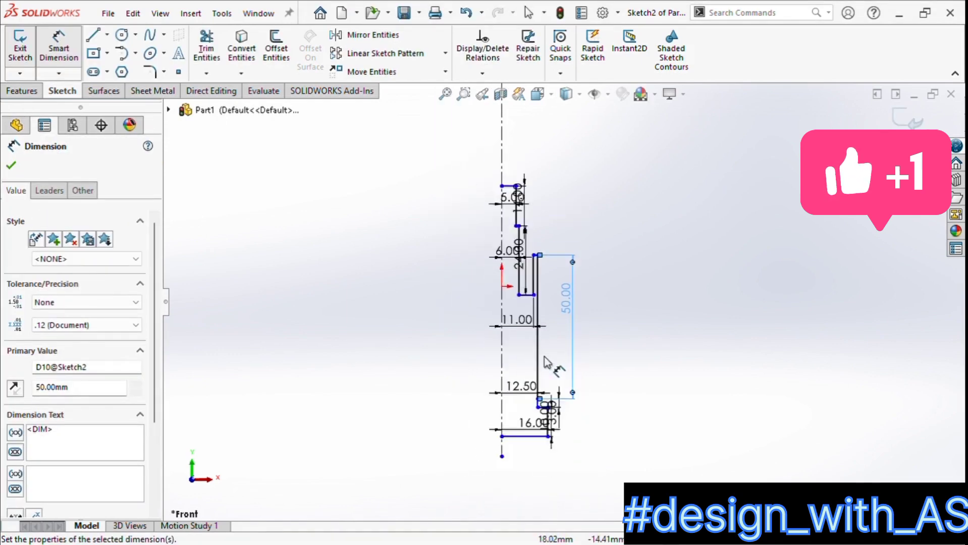
scroll(573, 320, "down", 3)
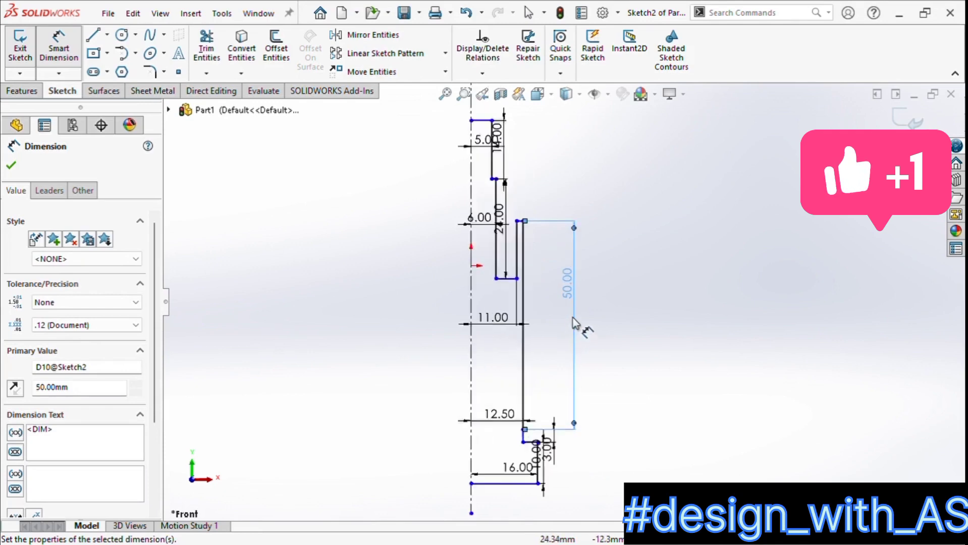
left_click(11, 166)
Move the profile's top horizontal line upward so the upper steps sit well above the 50 mm section
scroll(507, 242, "up", 3)
scroll(557, 208, "down", 2)
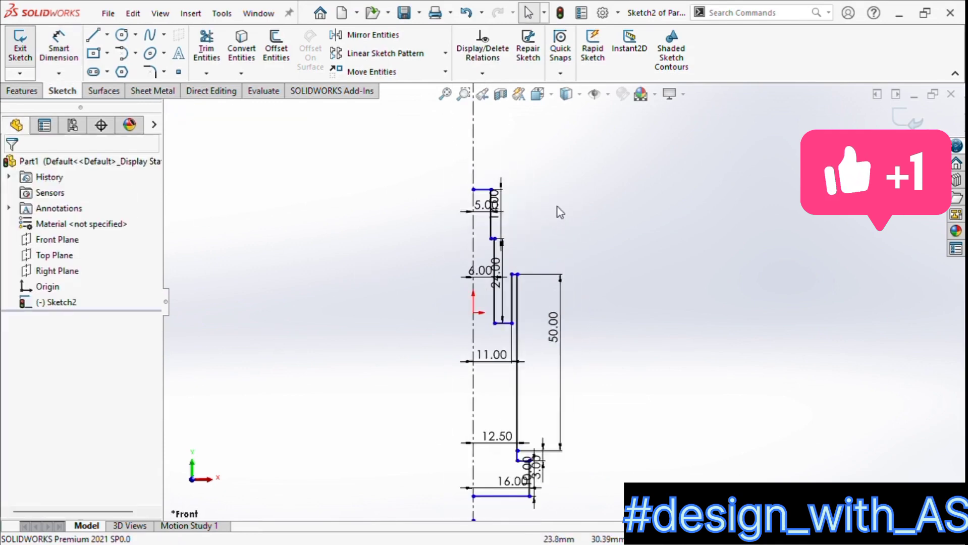
left_click_drag(486, 190, 483, 107)
scroll(535, 196, "up", 3)
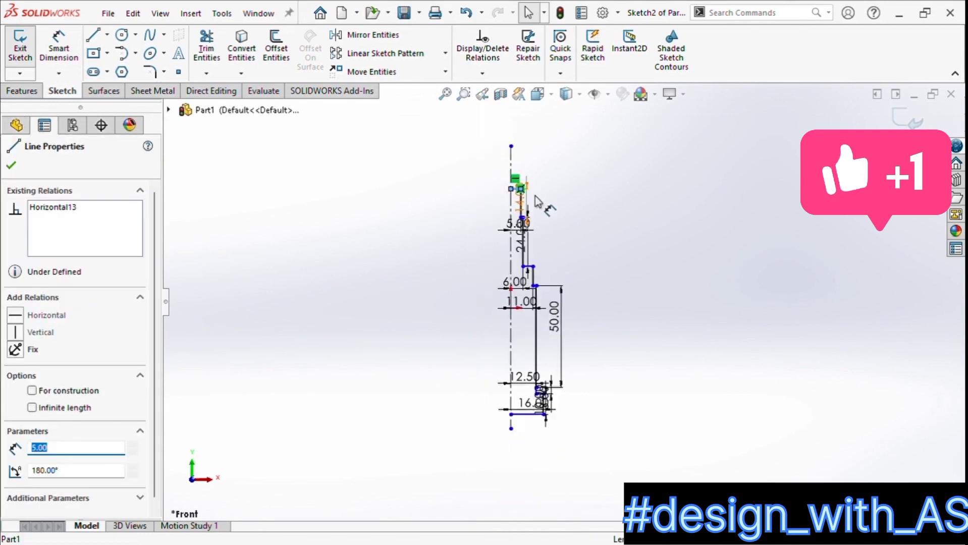
scroll(538, 203, "down", 2)
scroll(539, 209, "down", 3)
left_click(575, 209)
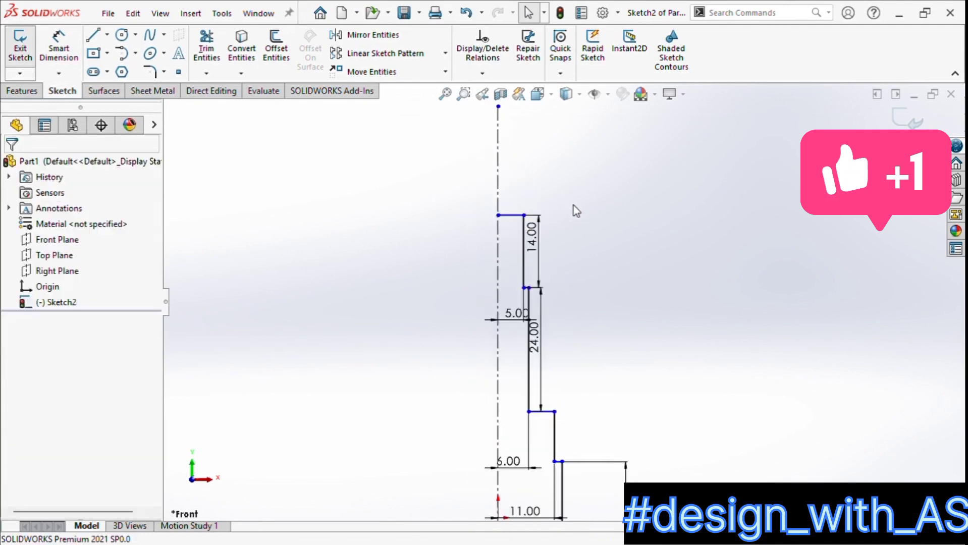
left_click_drag(515, 222, 509, 122)
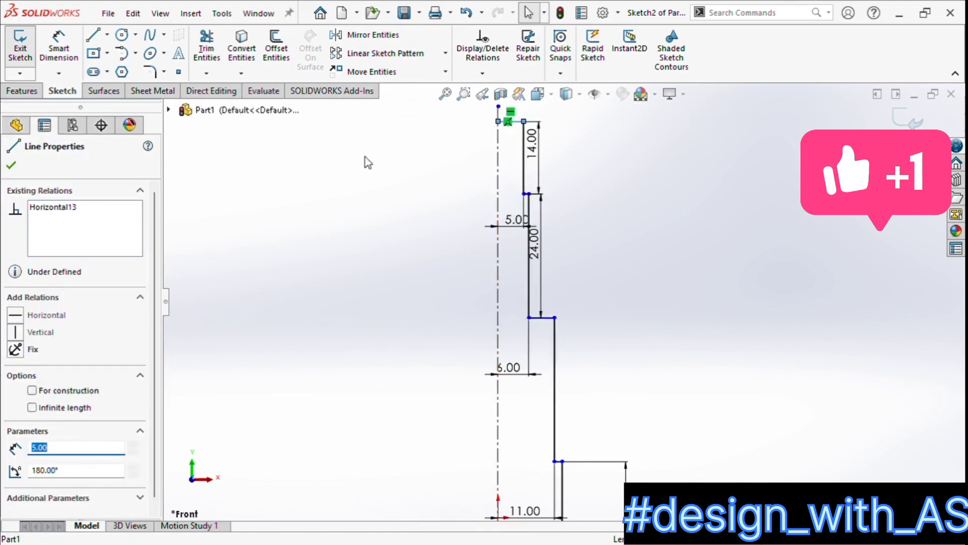
Dimension the length of the vertical line 11 mm from the centerline as 178 mm
left_click(59, 48)
left_click(556, 372)
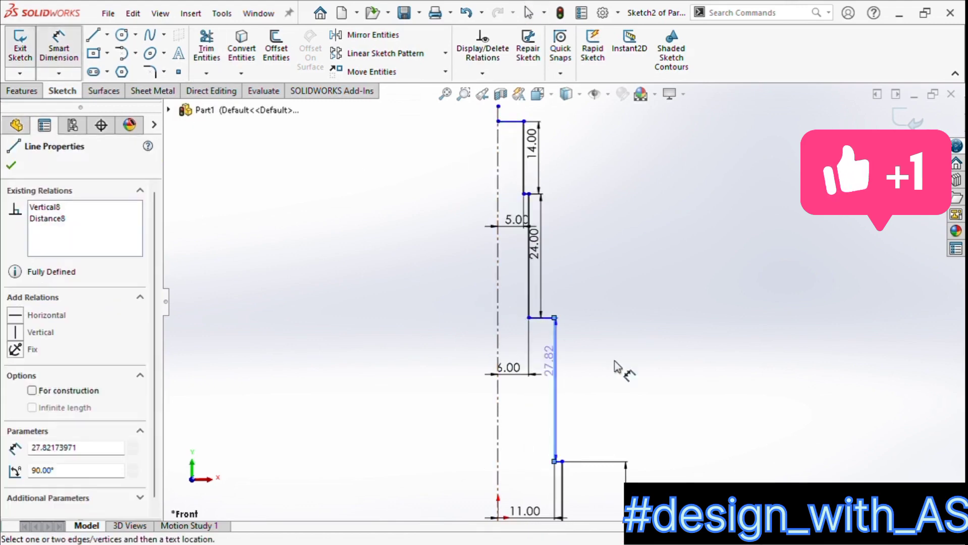
left_click(693, 378)
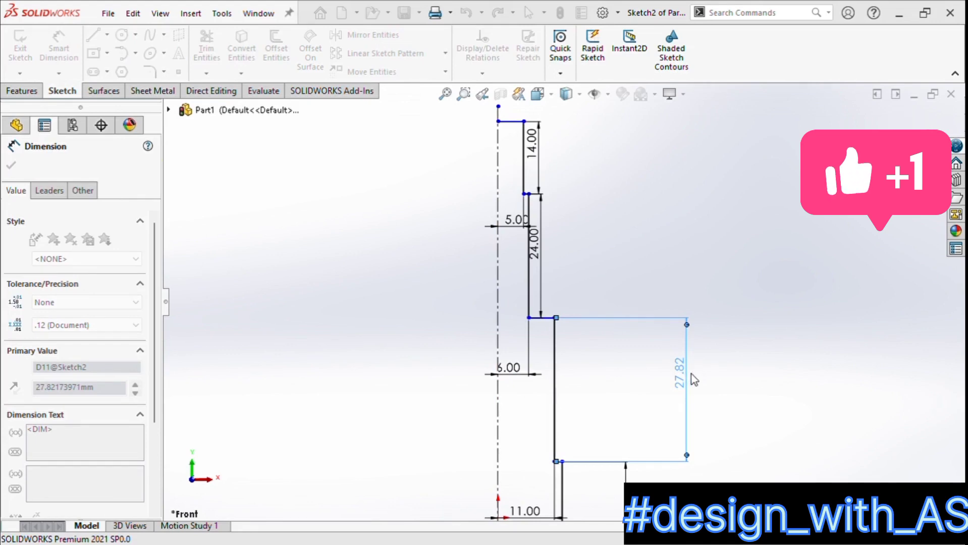
type("178")
key("Return")
scroll(612, 347, "up", 8)
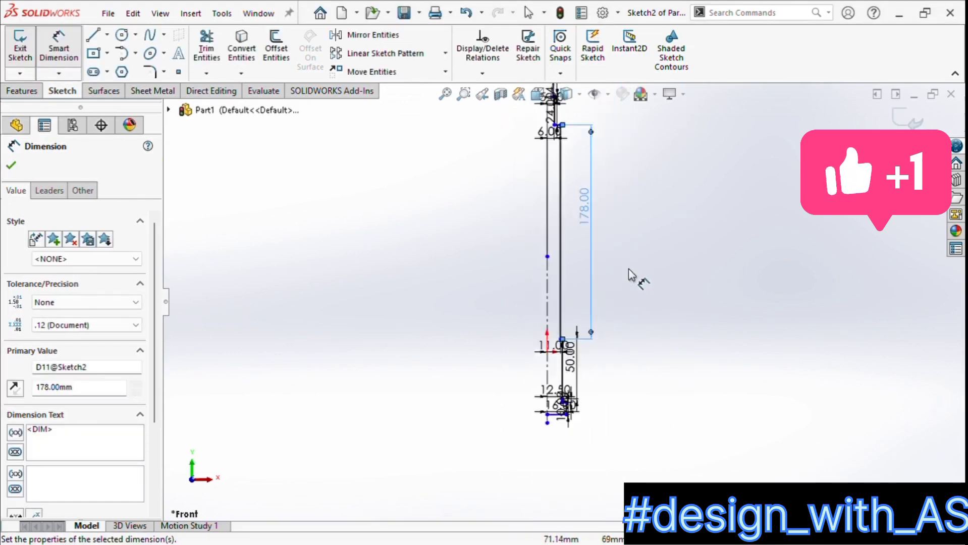
scroll(610, 245, "down", 3)
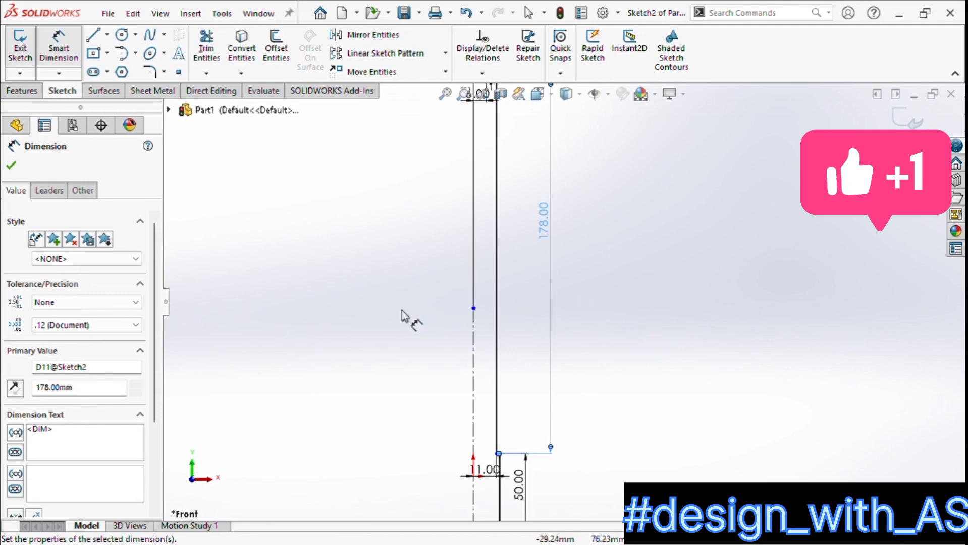
left_click(11, 165)
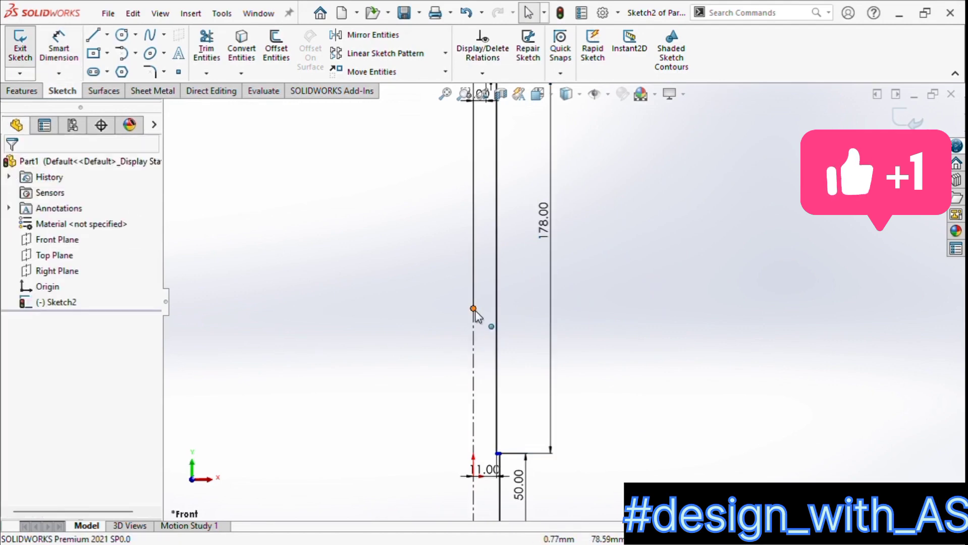
Extend the centerline by moving its upper endpoint above the top of the profile
mouse_move(473, 308)
left_mouse_down()
mouse_move(471, 147)
mouse_move(499, 137)
mouse_move(515, 117)
mouse_move(514, 97)
left_mouse_up()
scroll(473, 150, "up", 2)
scroll(557, 173, "up", 3)
scroll(556, 177, "down", 3)
scroll(528, 328, "down", 5)
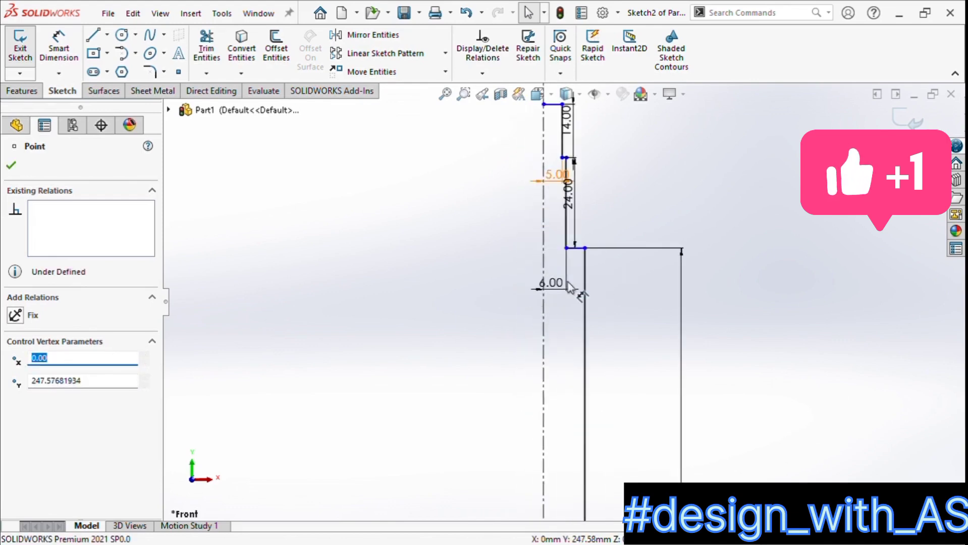
Reposition the 5 mm and 6 mm dimensions beside their upper sections and move the 14 mm dimension farther out
mouse_move(544, 320)
left_mouse_down()
mouse_move(539, 194)
mouse_move(503, 138)
left_mouse_up()
scroll(617, 180, "up", 5)
scroll(616, 182, "down", 2)
scroll(525, 228, "down", 3)
scroll(558, 151, "up", 2)
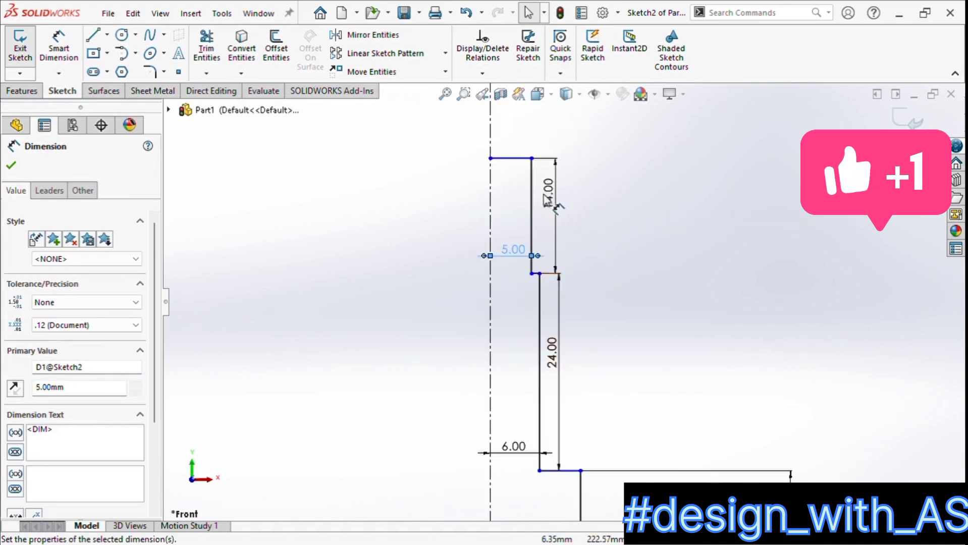
left_click_drag(548, 200, 564, 212)
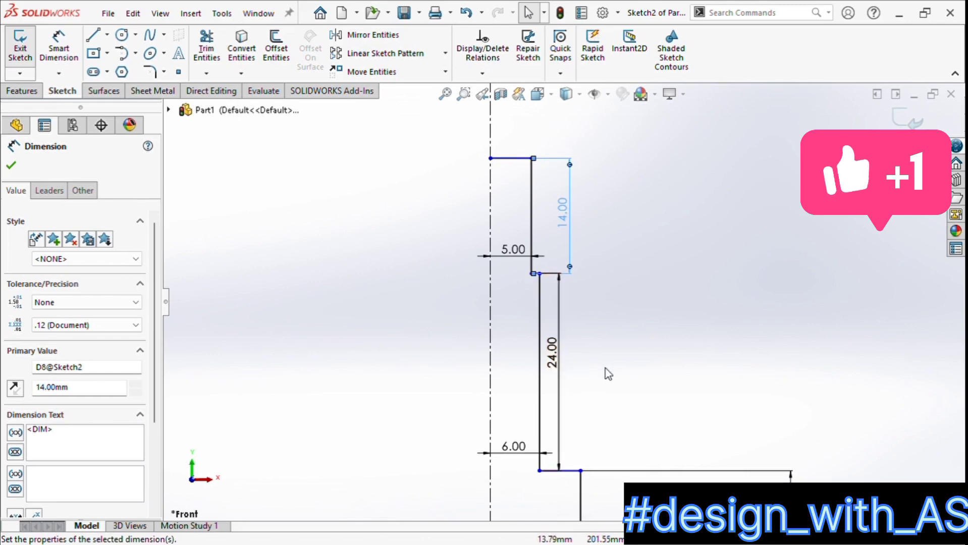
Move the 11 mm centerline dimension up alongside the 178 mm section
scroll(605, 372, "up", 5)
scroll(585, 447, "up", 4)
scroll(586, 447, "down", 6)
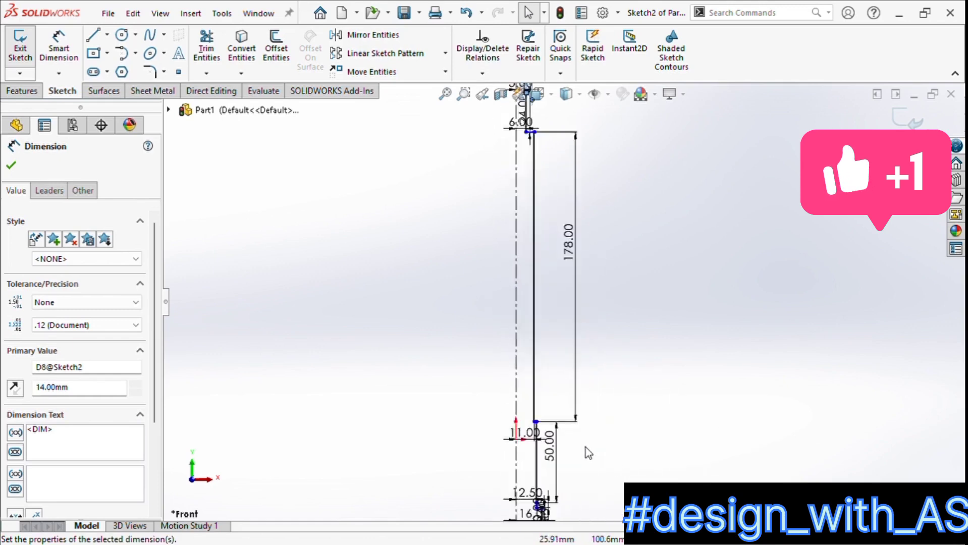
left_click_drag(493, 415, 492, 260)
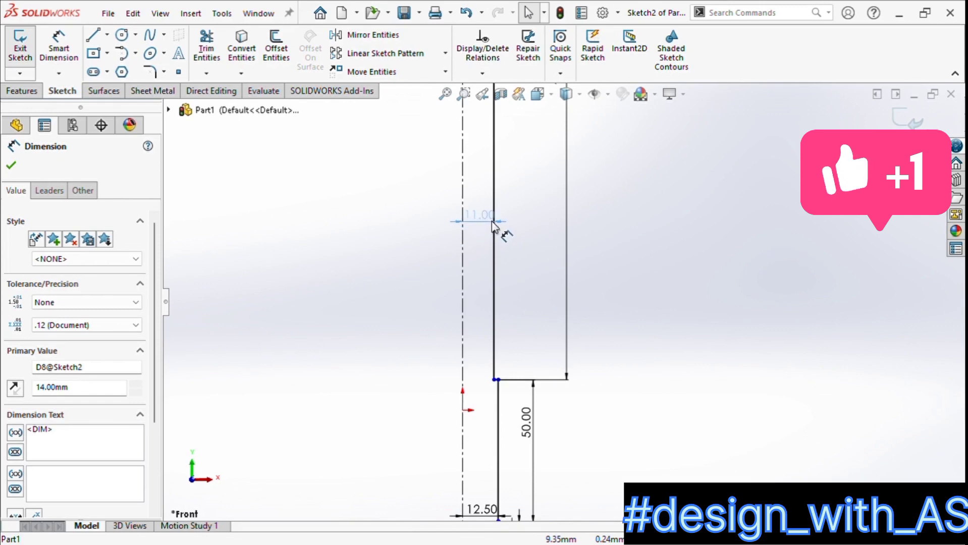
left_click_drag(492, 221, 492, 221)
Spread the overlapping 3 mm and 10 mm dimensions near the base outward from the profile
scroll(523, 373, "up", 3)
scroll(561, 429, "down", 4)
left_click(561, 419)
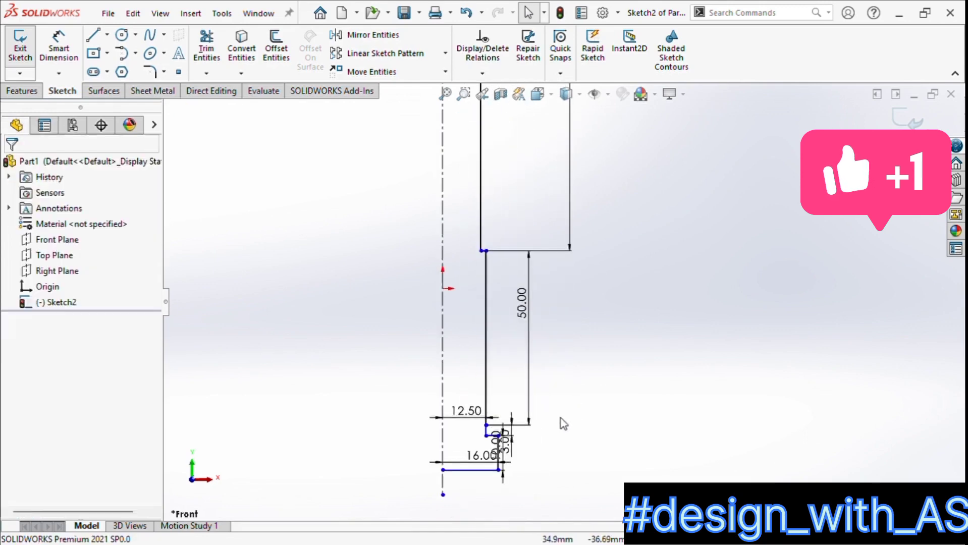
mouse_move(503, 444)
left_mouse_down()
mouse_move(556, 456)
mouse_move(525, 457)
mouse_move(534, 457)
left_mouse_up()
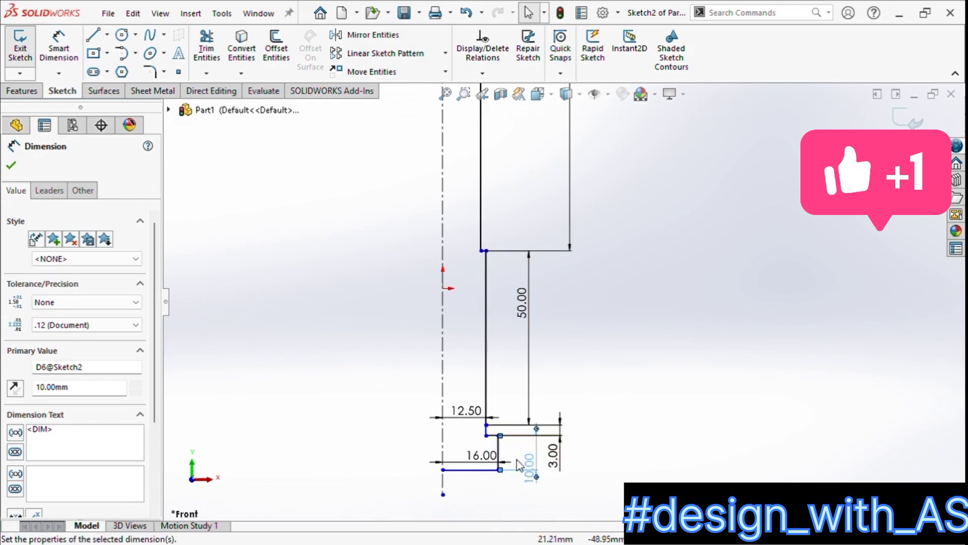
Move the 12.5 mm centerline dimension up alongside the 50 mm section and finish arranging the dimensions
left_click_drag(468, 411, 473, 359)
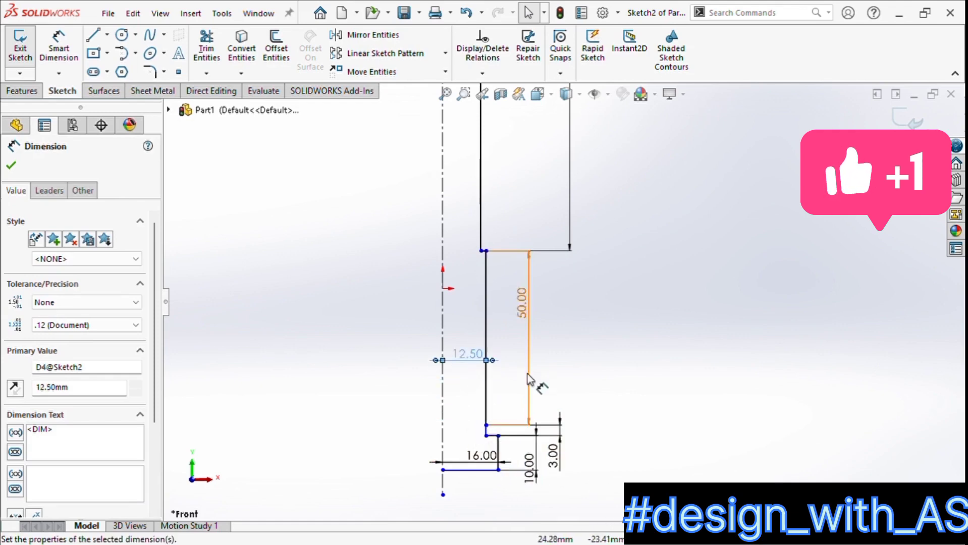
scroll(527, 374, "up", 3)
scroll(509, 390, "down", 10)
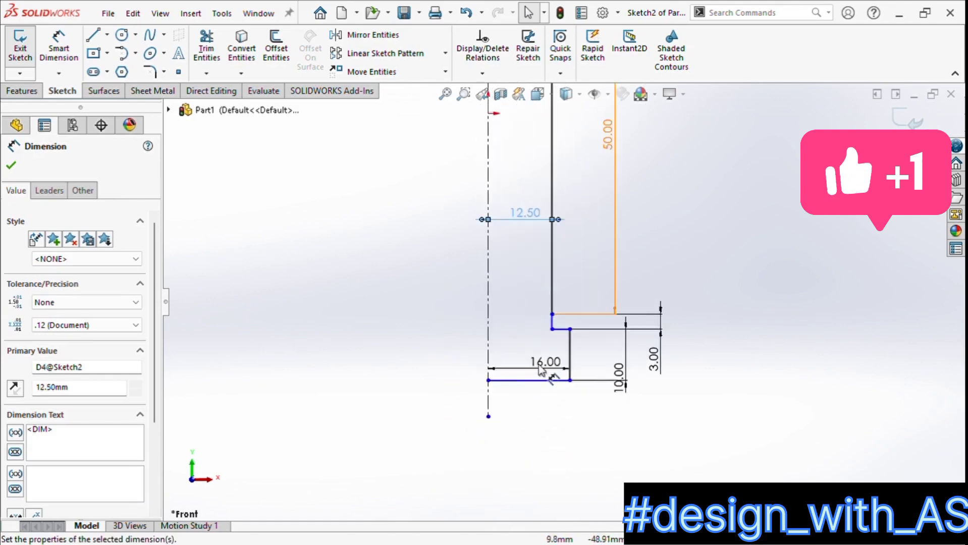
left_click(7, 170)
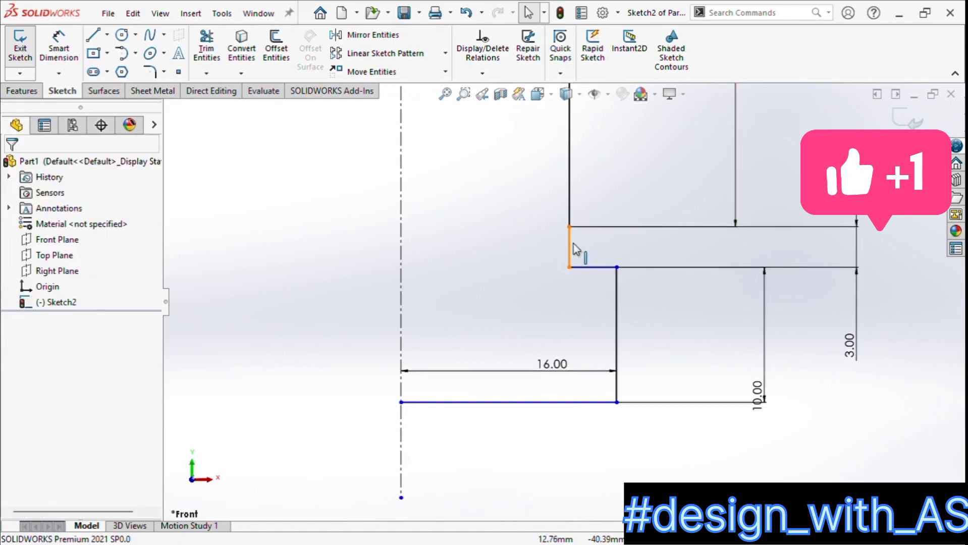
Shift the short 3 mm vertical line above the base flange inward toward the centerline to form an undercut
left_click_drag(573, 245, 545, 250)
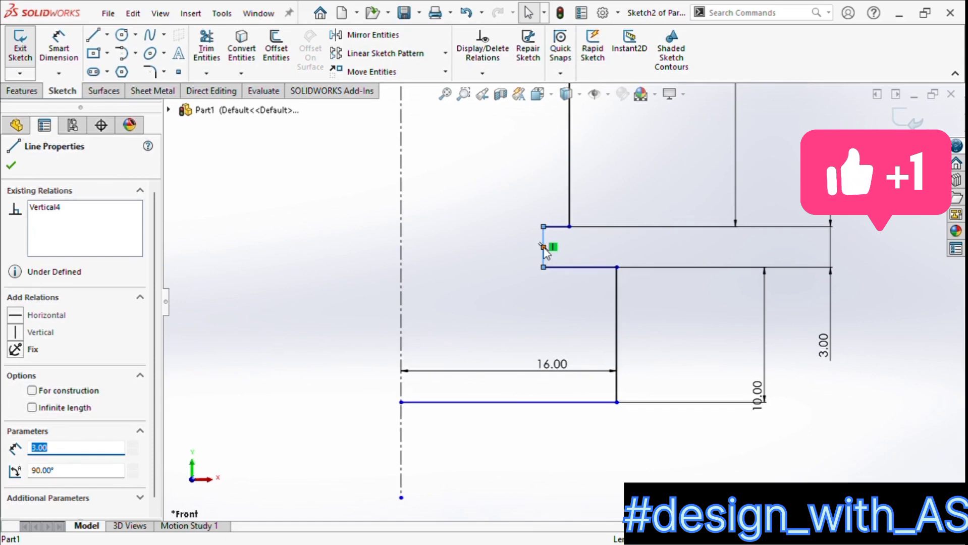
left_click(10, 166)
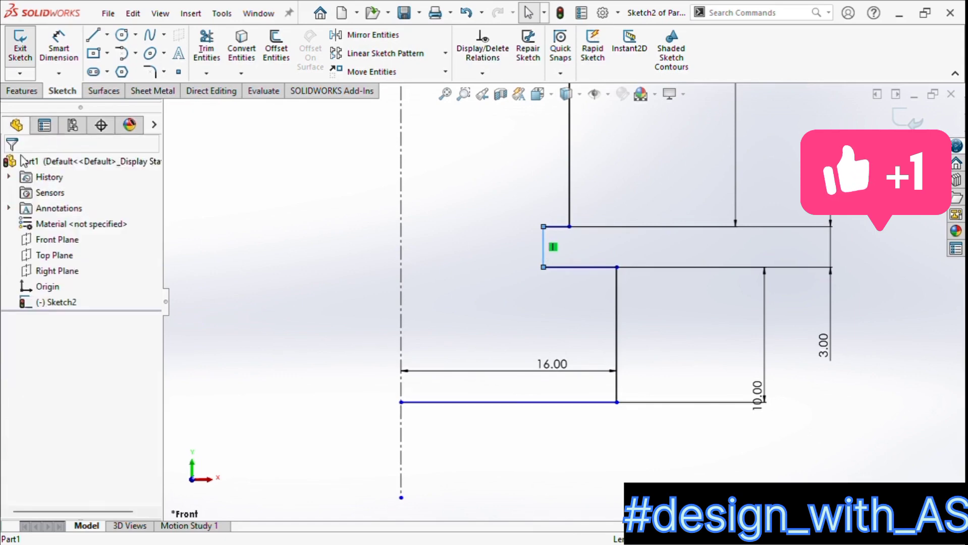
Revolve the stepped profile 360° blind, replacing the preselected axis with the long vertical centerline
left_click(25, 93)
left_click(83, 55)
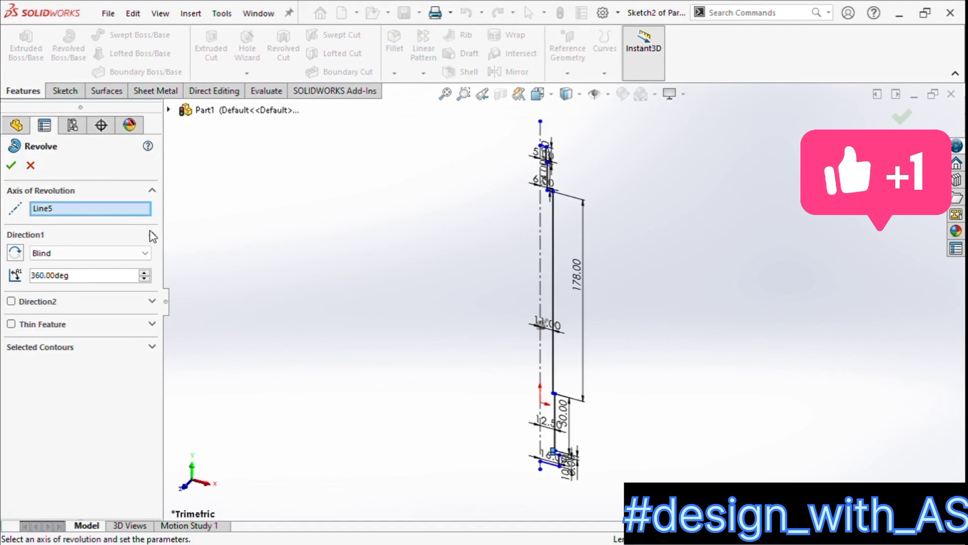
left_click(50, 209)
key("Delete")
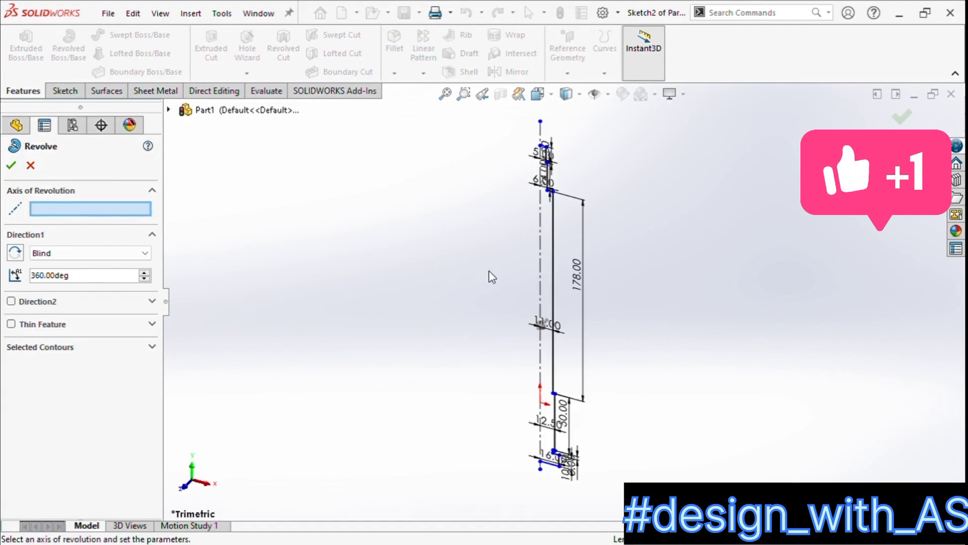
left_click(540, 247)
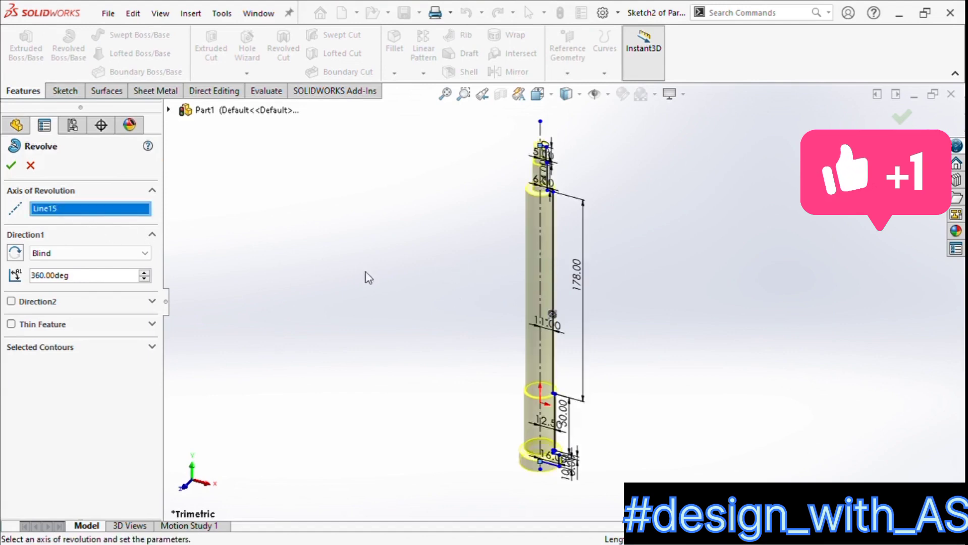
left_click(11, 165)
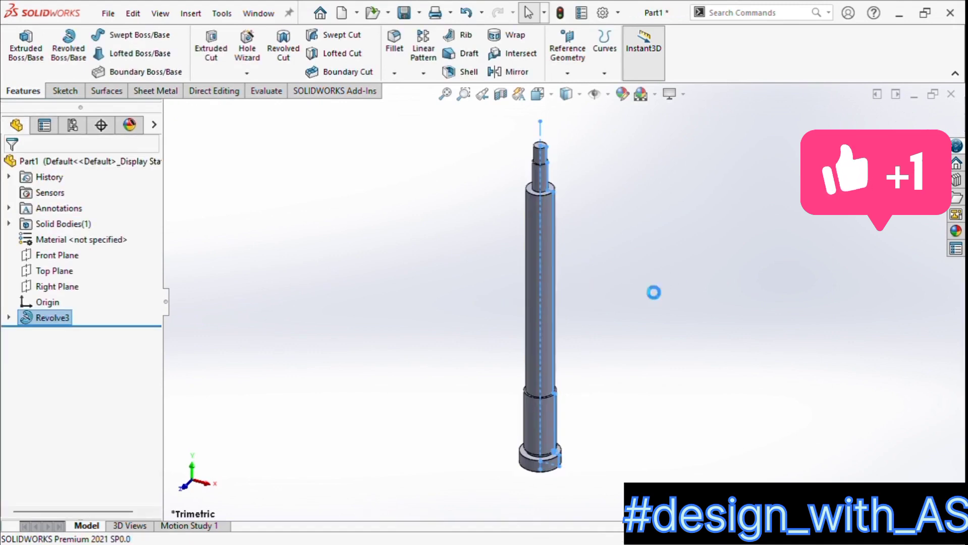
Inspect the revolved shaft, its stepped diameters and the undercut above the base flange from different angles
scroll(578, 242, "down", 3)
left_click(580, 304)
scroll(540, 319, "up", 6)
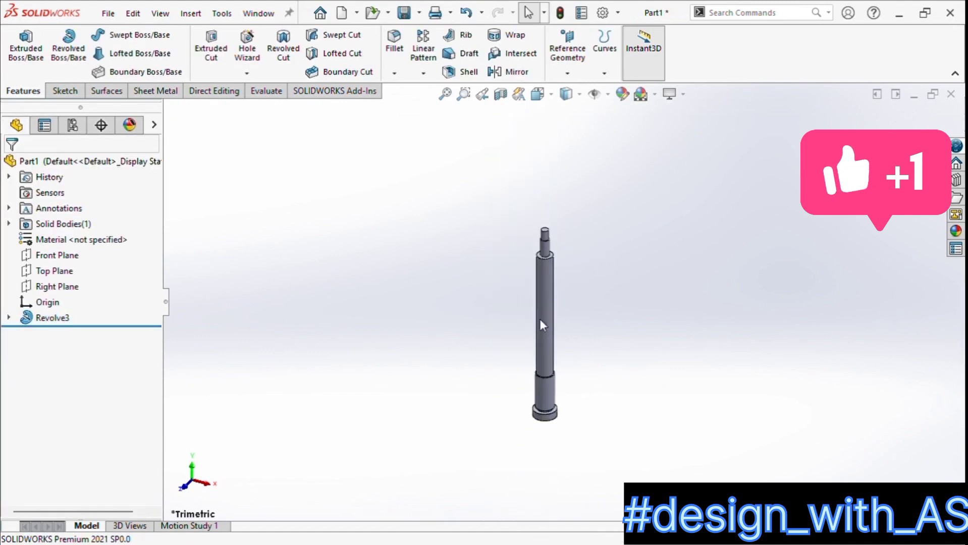
scroll(572, 391, "down", 5)
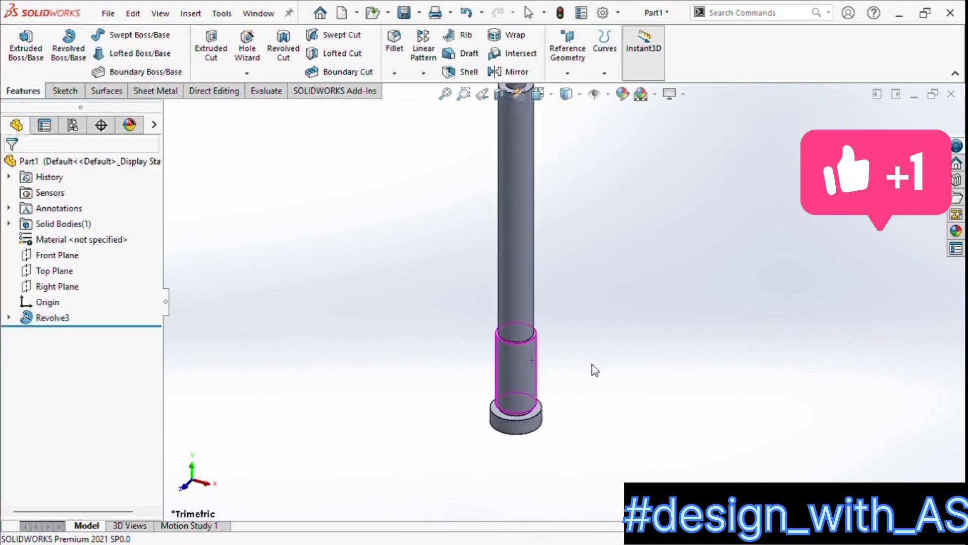
middle_click_drag(595, 369, 579, 283)
scroll(543, 252, "up", 2)
scroll(556, 262, "down", 1)
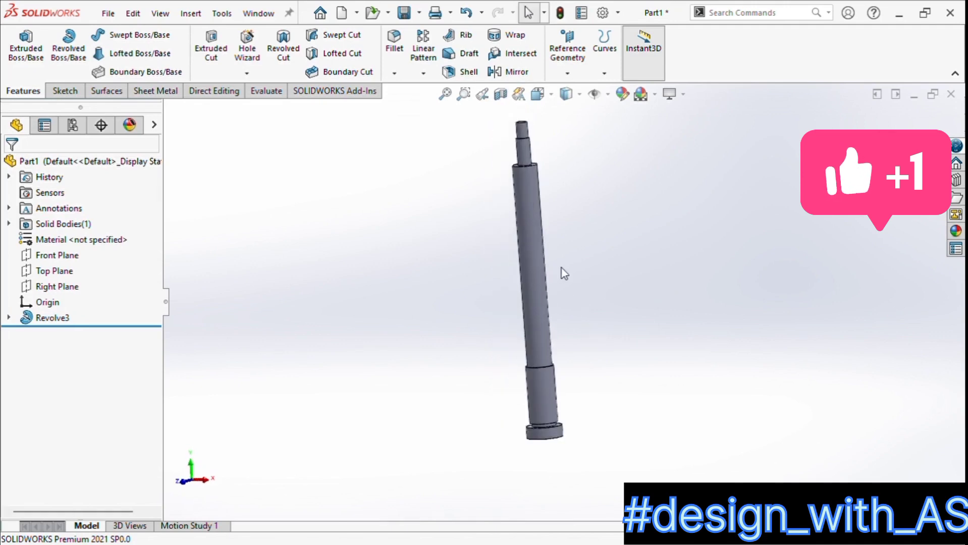
mouse_move(562, 272)
middle_mouse_down()
mouse_move(706, 282)
mouse_move(641, 290)
mouse_move(566, 272)
middle_mouse_up()
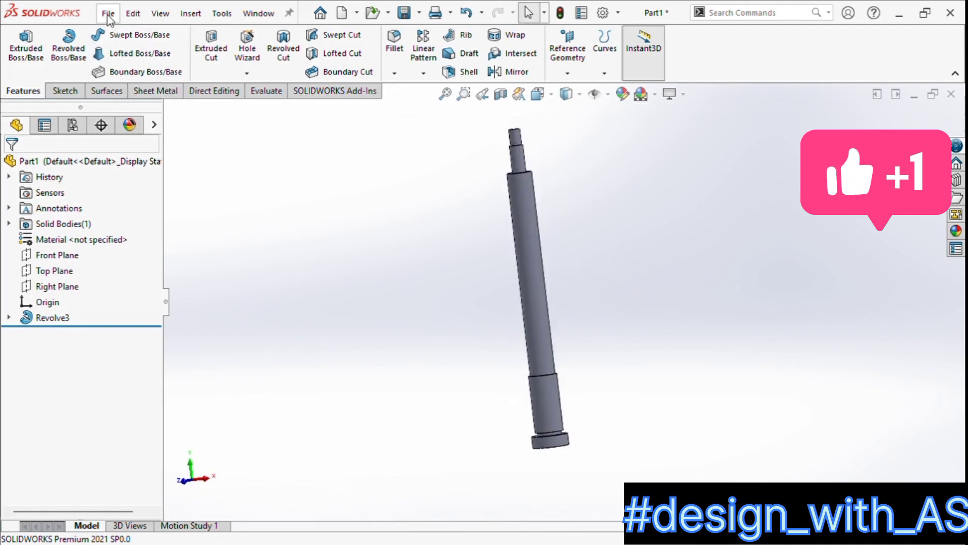